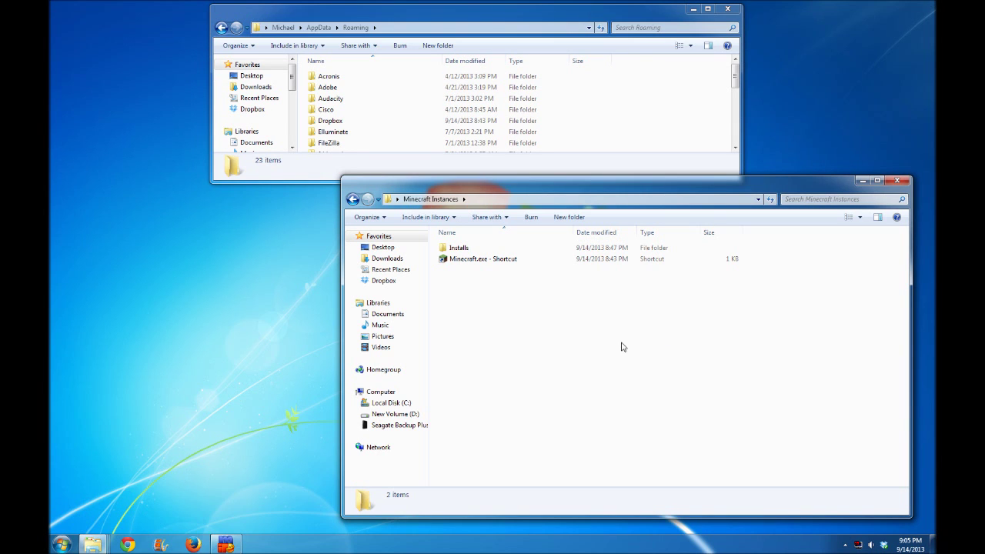
Sign in to the launcher, open the new .minecraft folder, and play Minecraft 1.6.2 to the title screen.
double_click(487, 262)
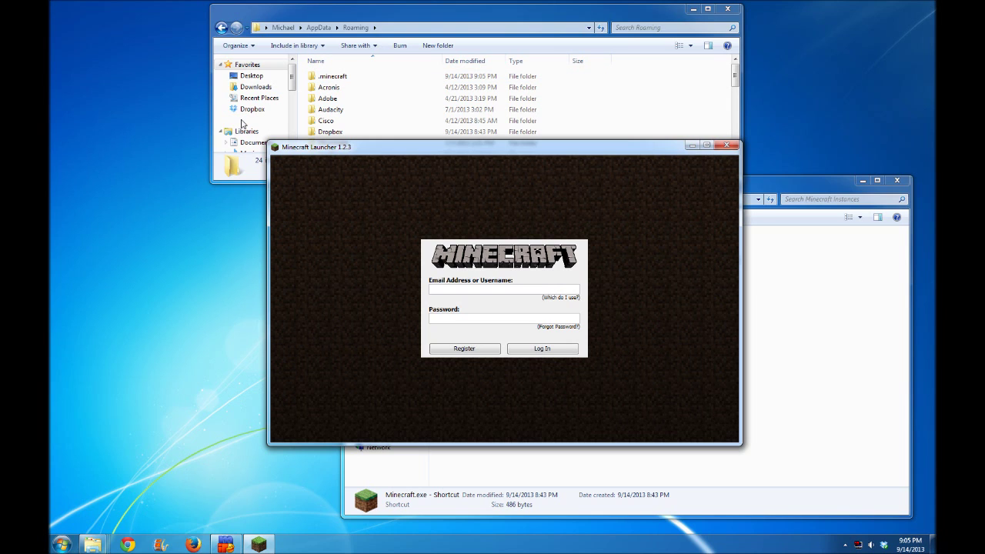
click(126, 131)
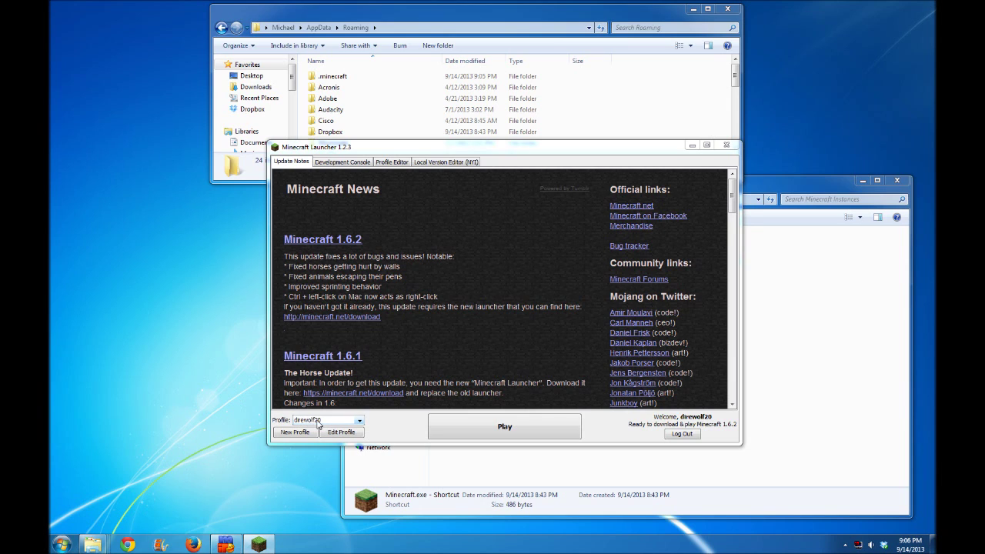
click(304, 420)
click(337, 421)
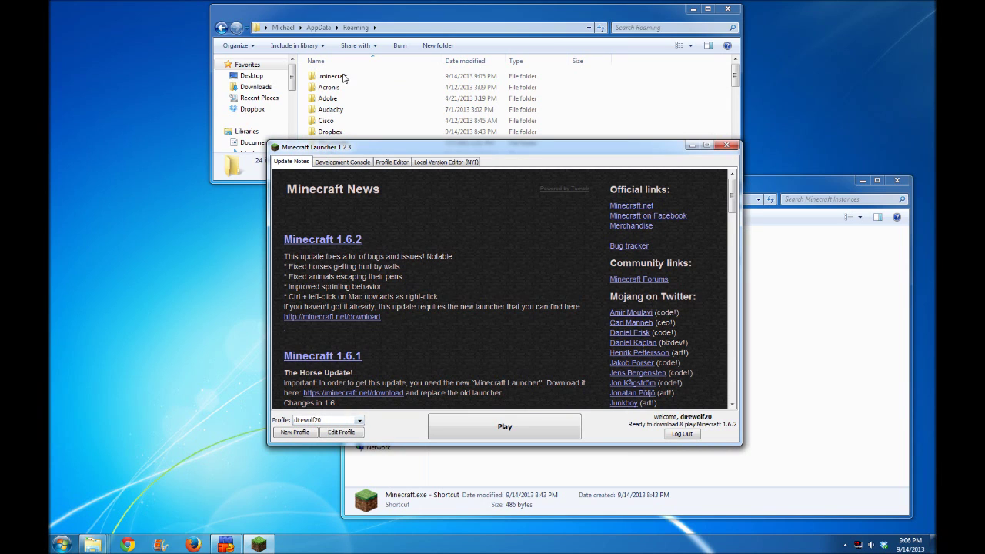
double_click(344, 77)
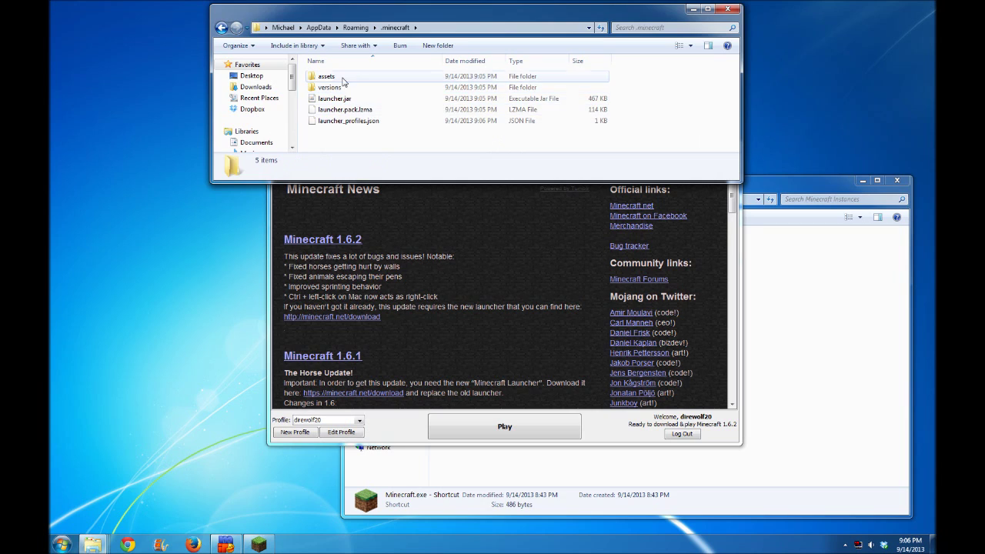
click(488, 427)
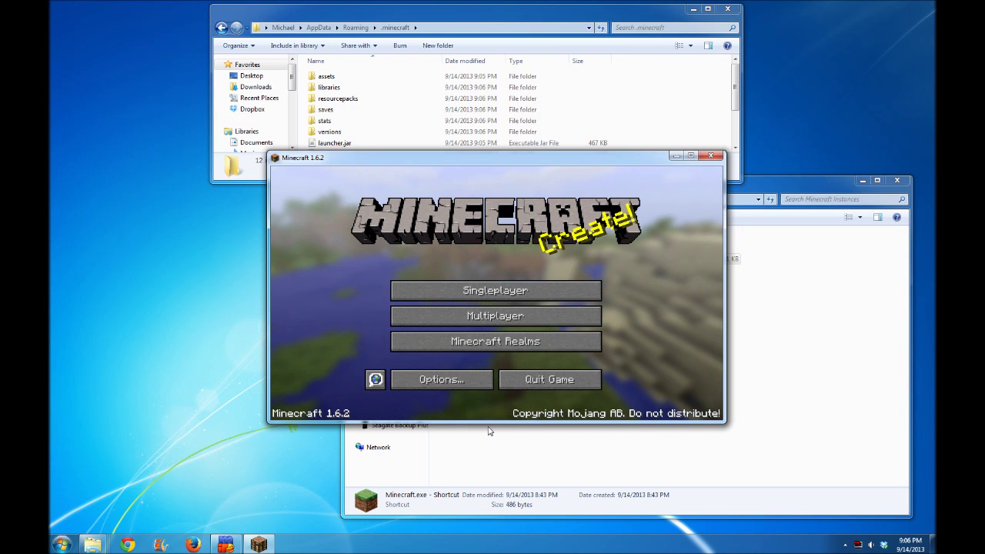
Quit the game and browse to the Installs\ForgeInstalls folder.
click(542, 379)
click(475, 250)
double_click(475, 250)
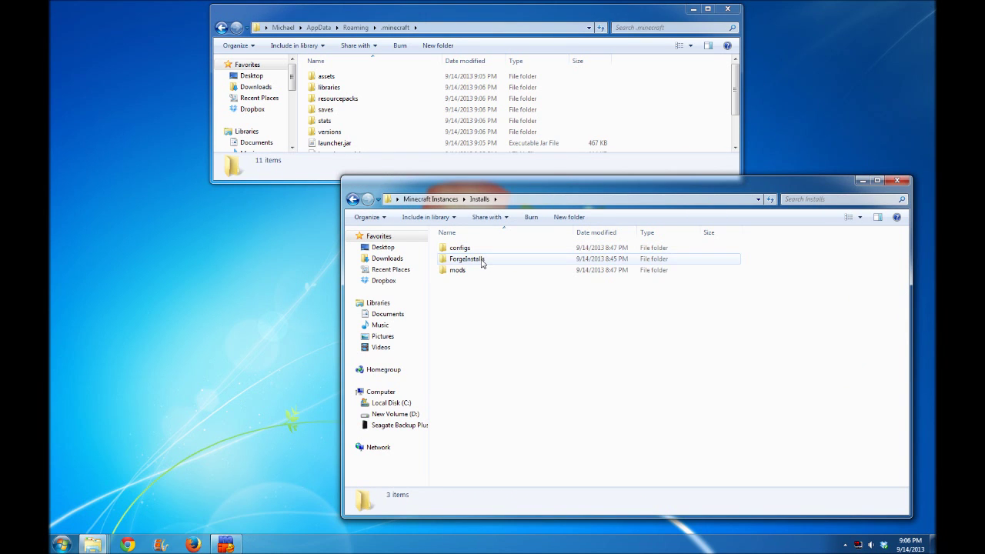
double_click(479, 258)
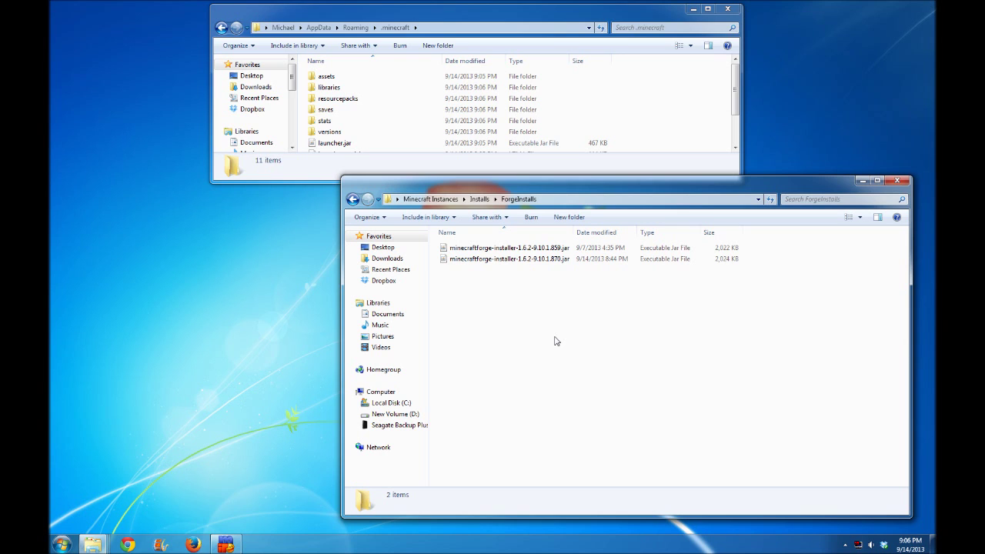
Run the 1.6.2-9.10.1.859 Forge installer and install the client.
double_click(527, 249)
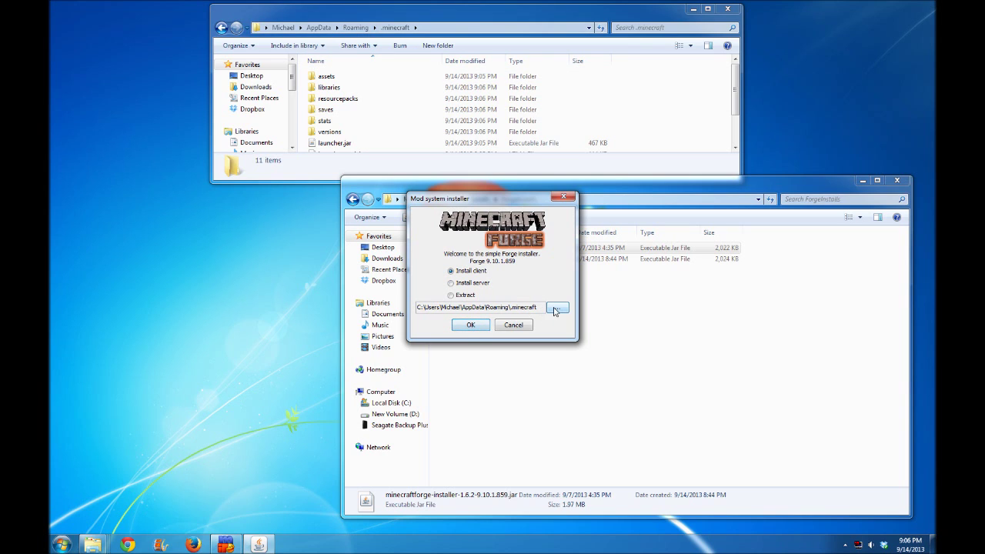
click(469, 326)
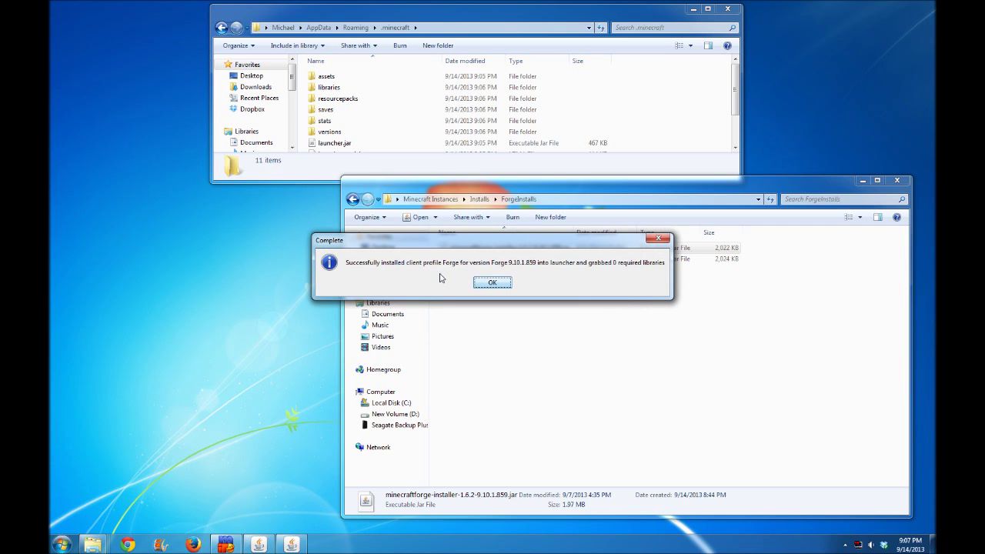
click(496, 283)
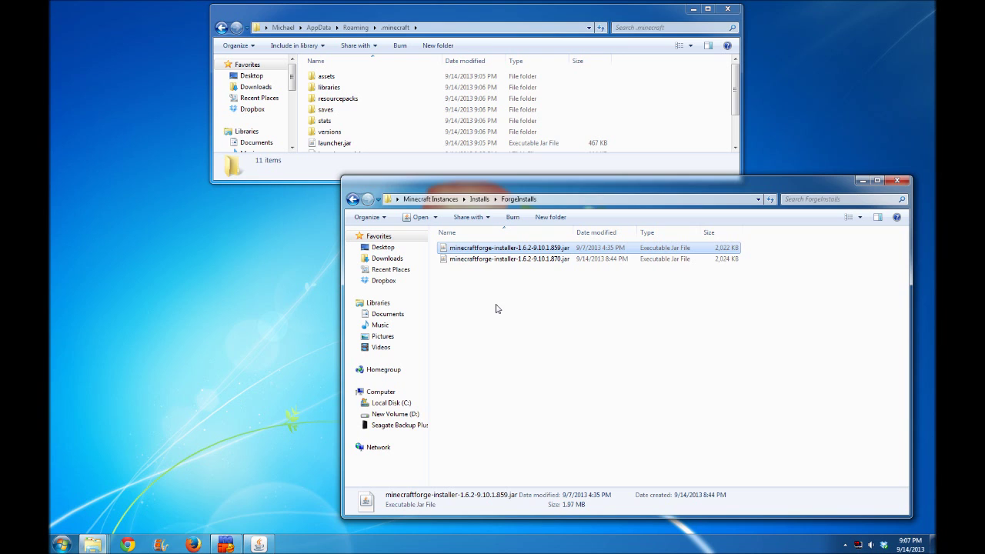
Reopen the launcher and start the game with the Forge profile.
click(430, 199)
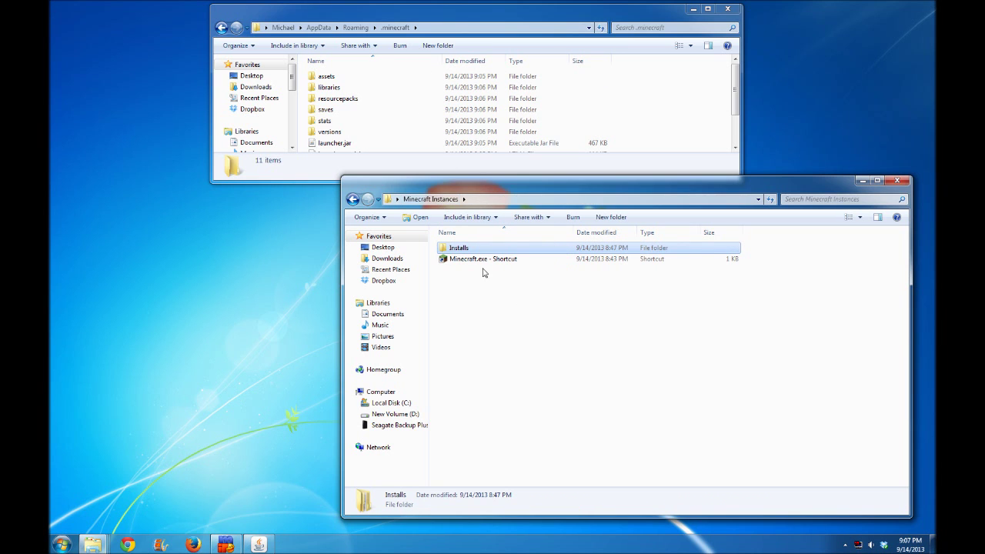
double_click(489, 261)
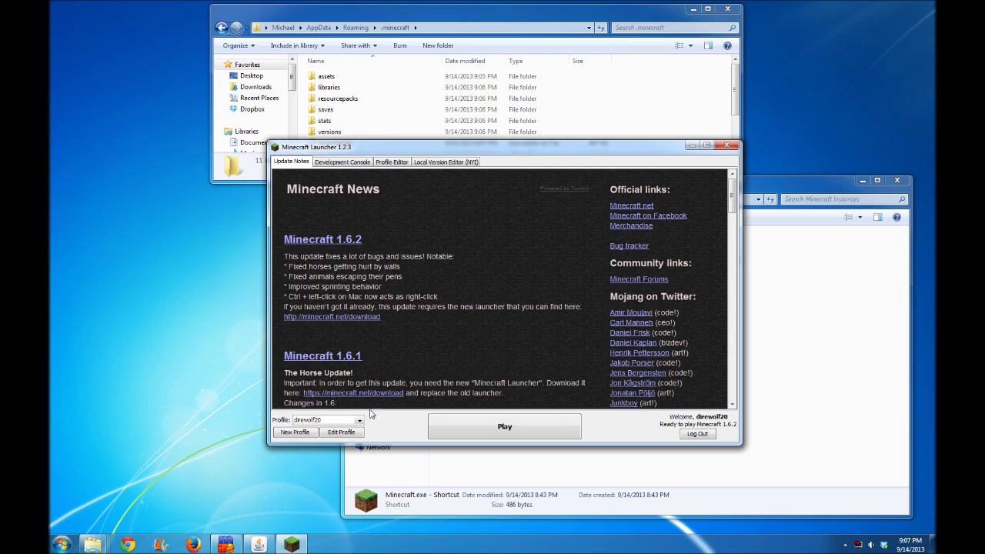
click(360, 420)
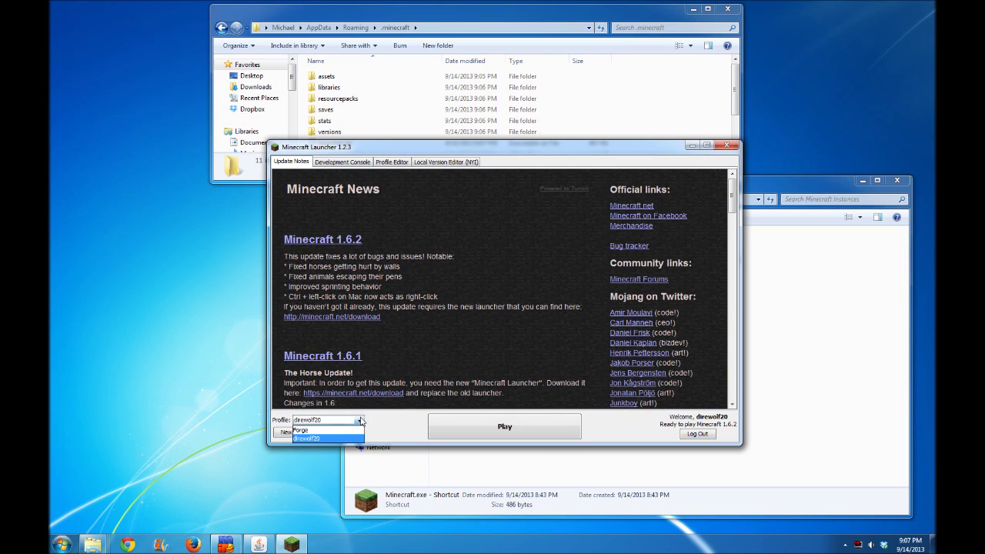
click(321, 430)
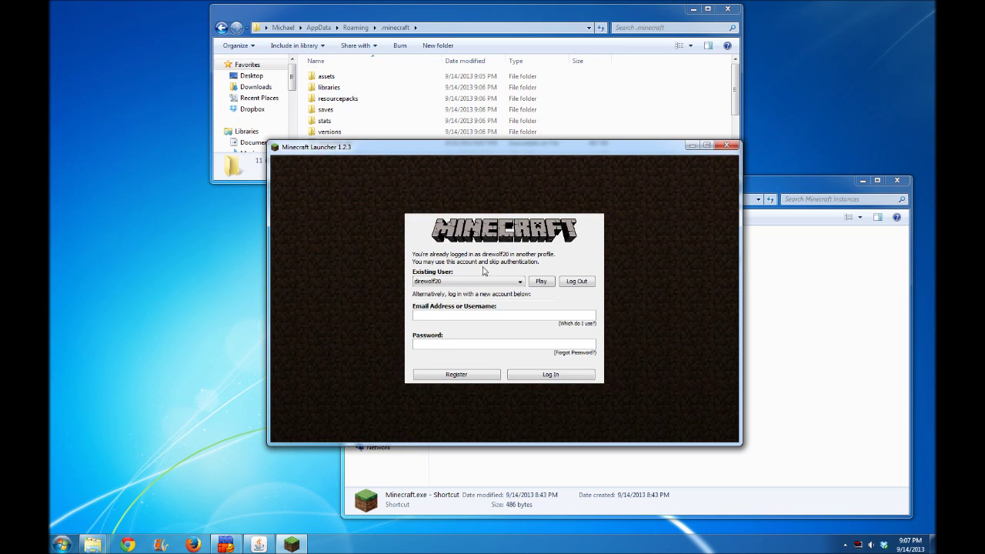
click(541, 281)
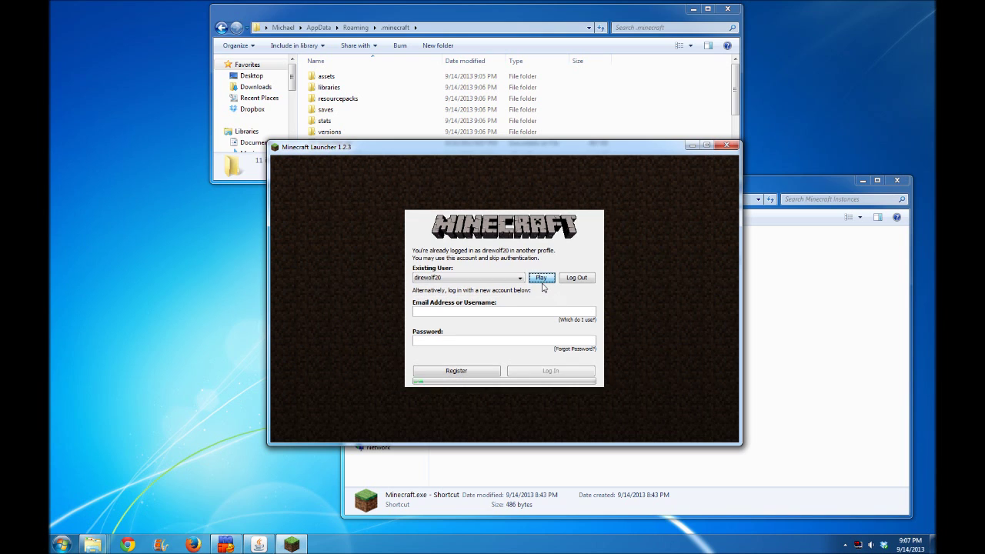
click(359, 420)
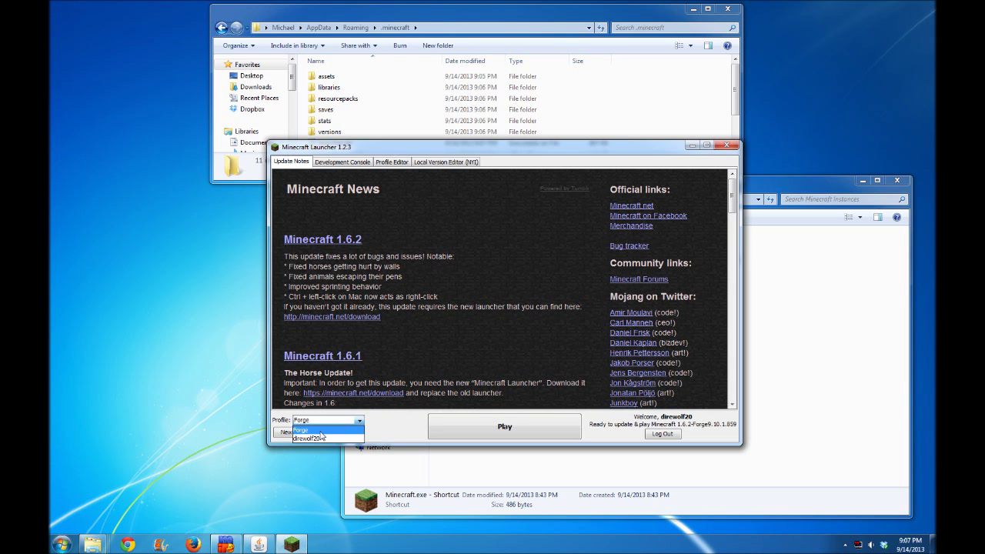
click(320, 432)
click(502, 428)
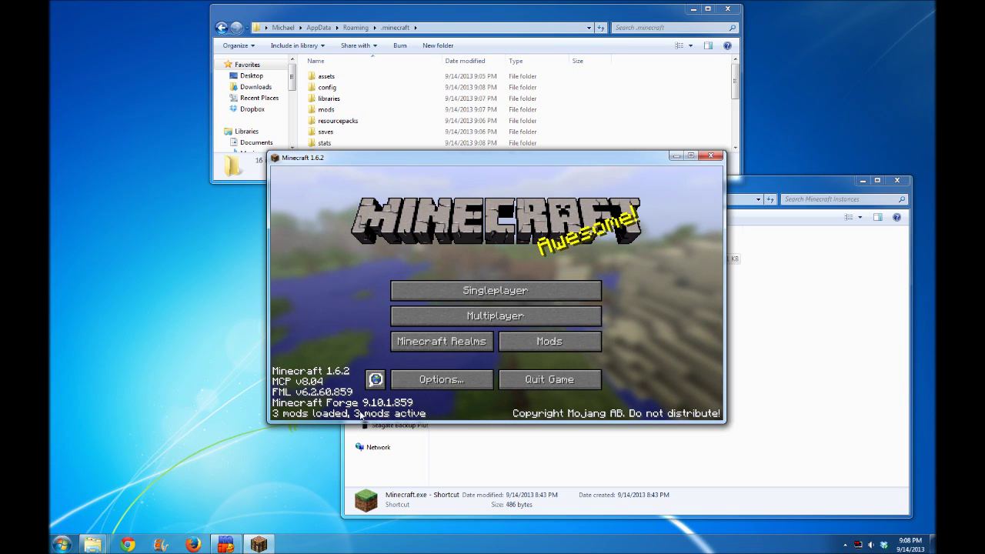
Check the loaded mods (Minecraft Forge, Forge Mod Loader, Minecraft Coder Pack), then quit the game.
click(539, 344)
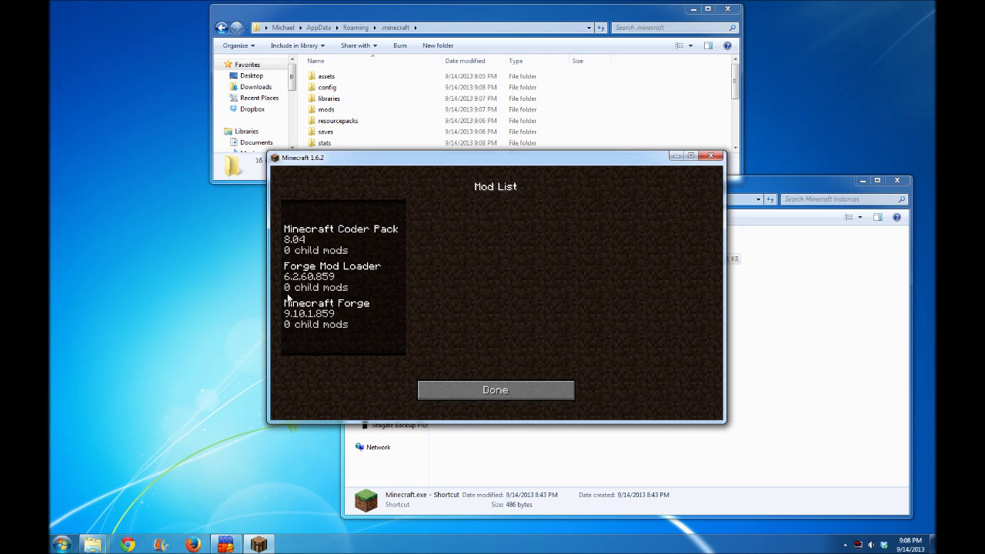
click(319, 324)
click(327, 284)
click(329, 250)
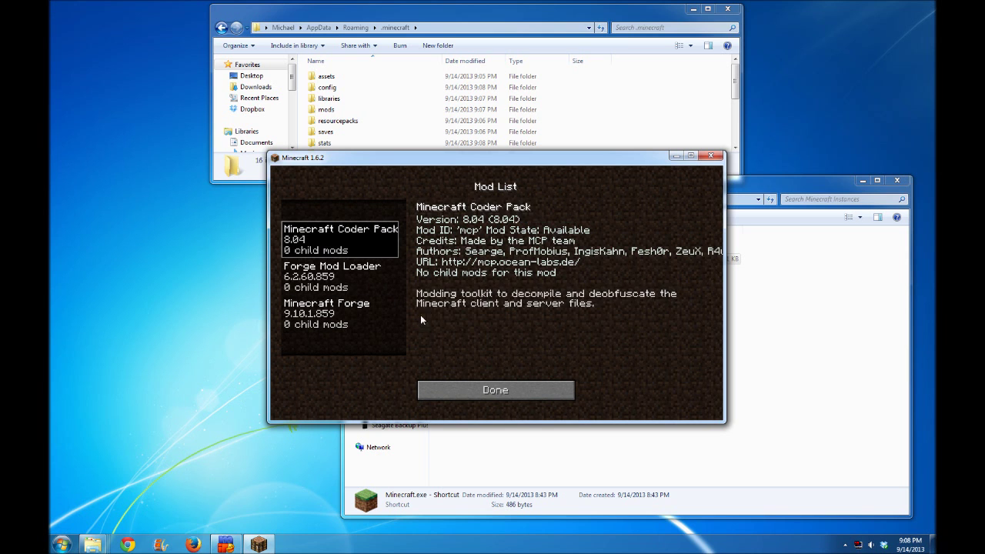
click(493, 389)
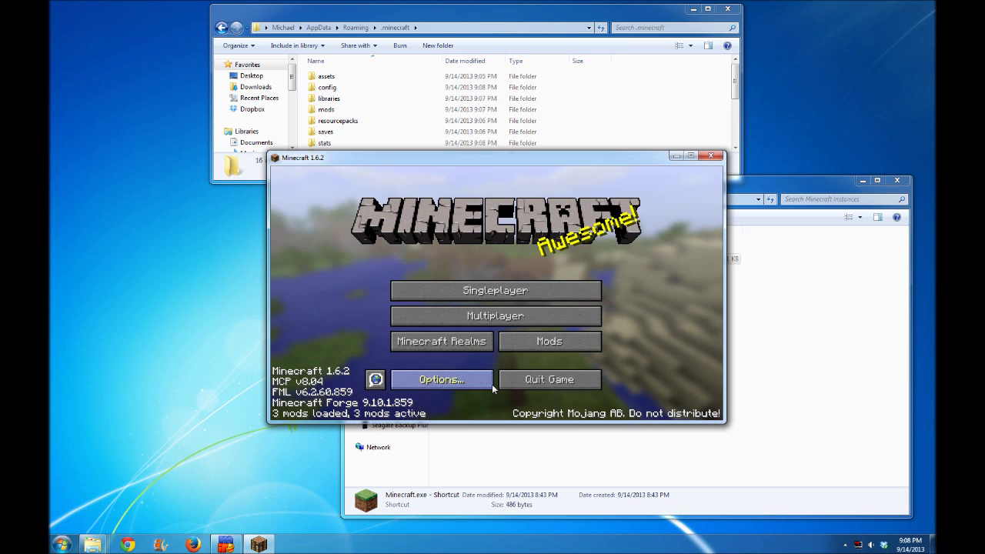
click(559, 382)
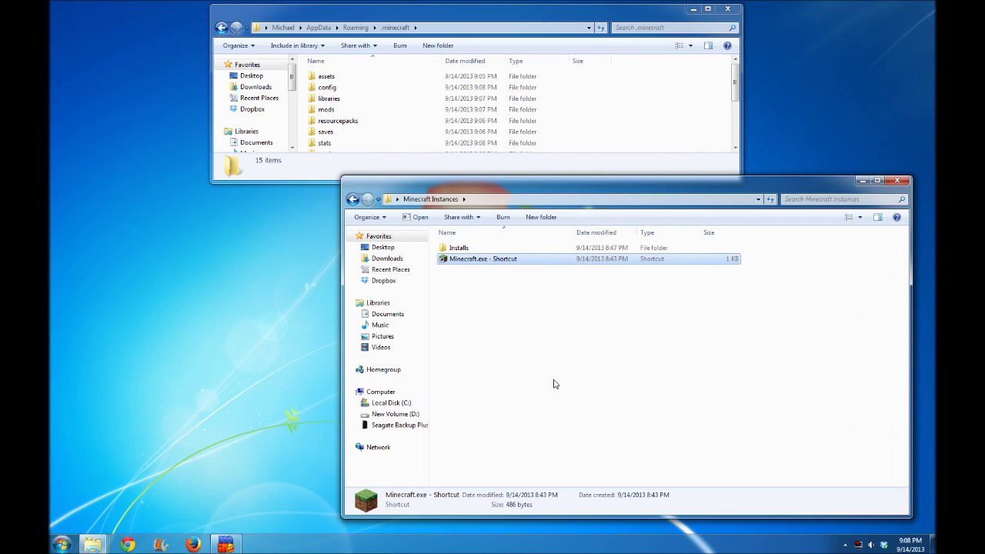
Reopen the launcher and create a new profile based on Forge.
click(554, 384)
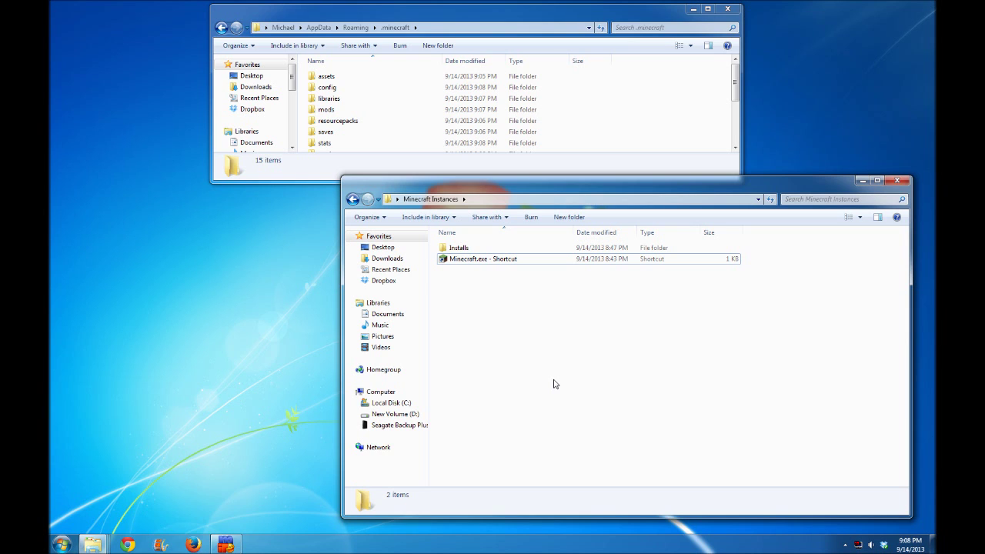
double_click(493, 260)
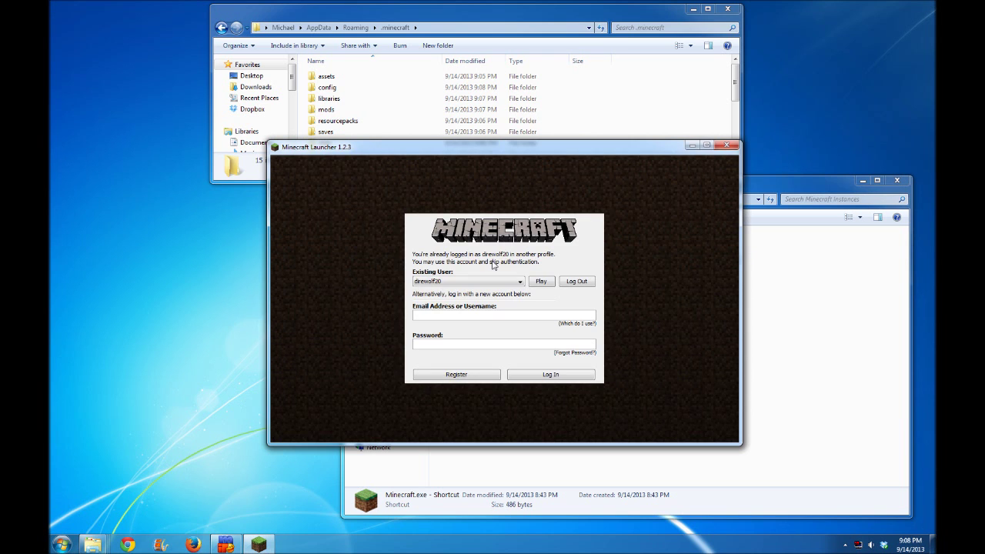
click(547, 282)
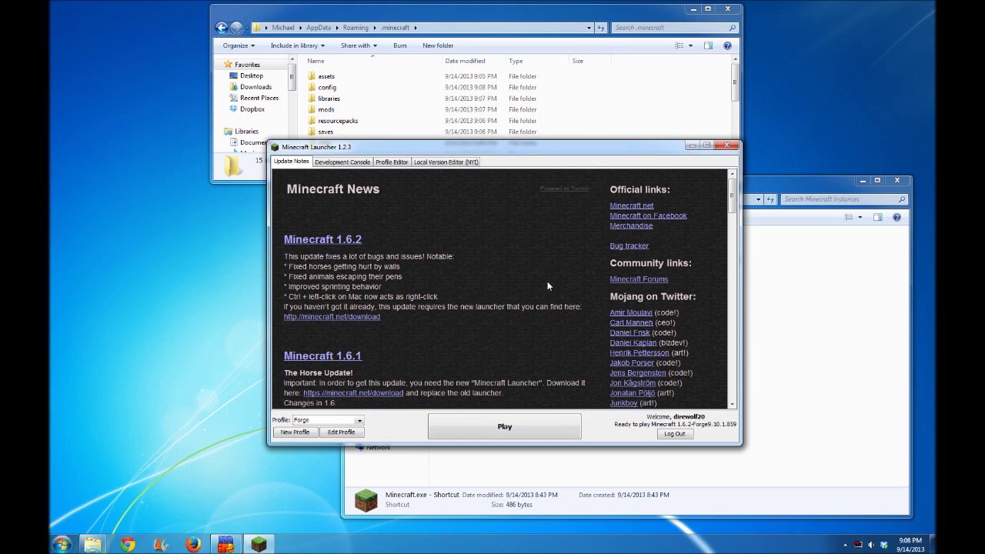
click(350, 420)
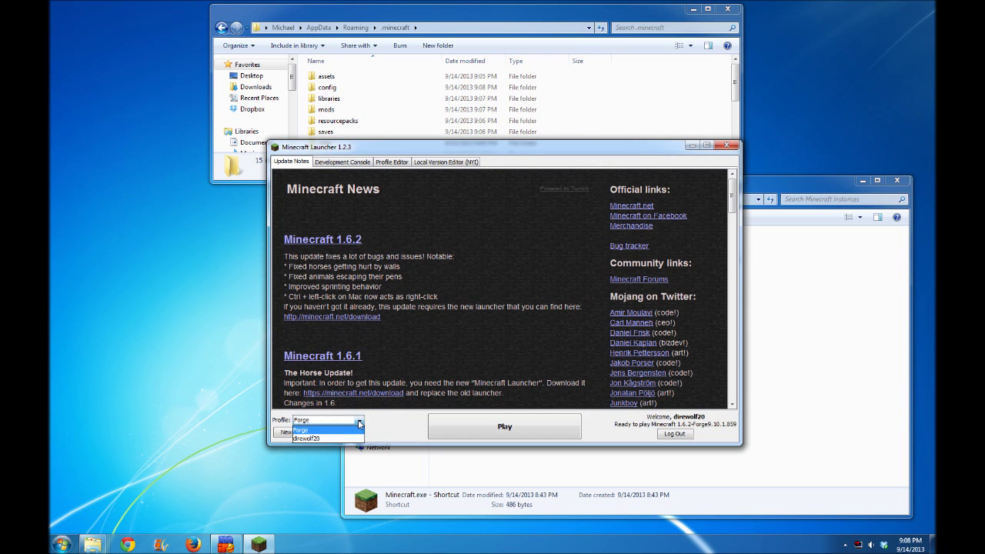
click(360, 421)
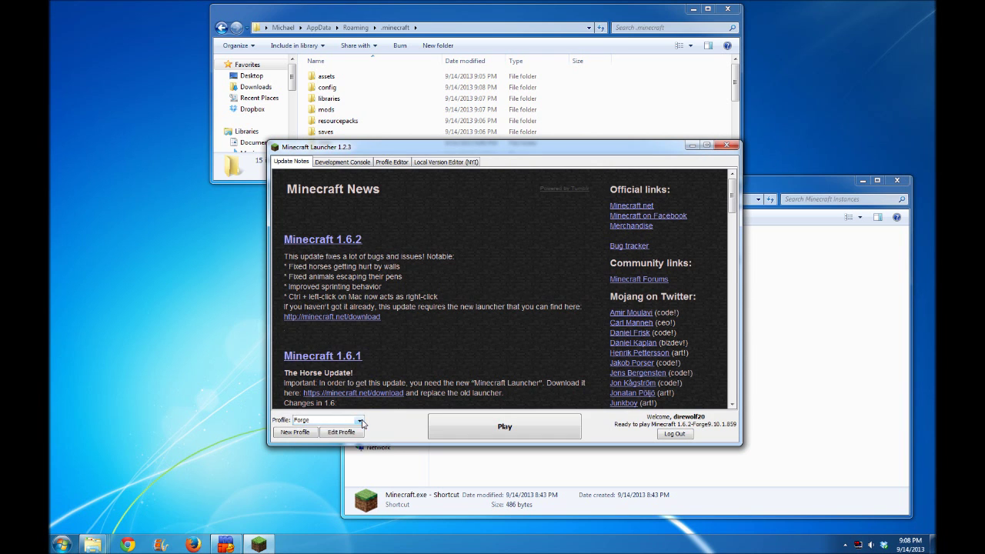
click(296, 432)
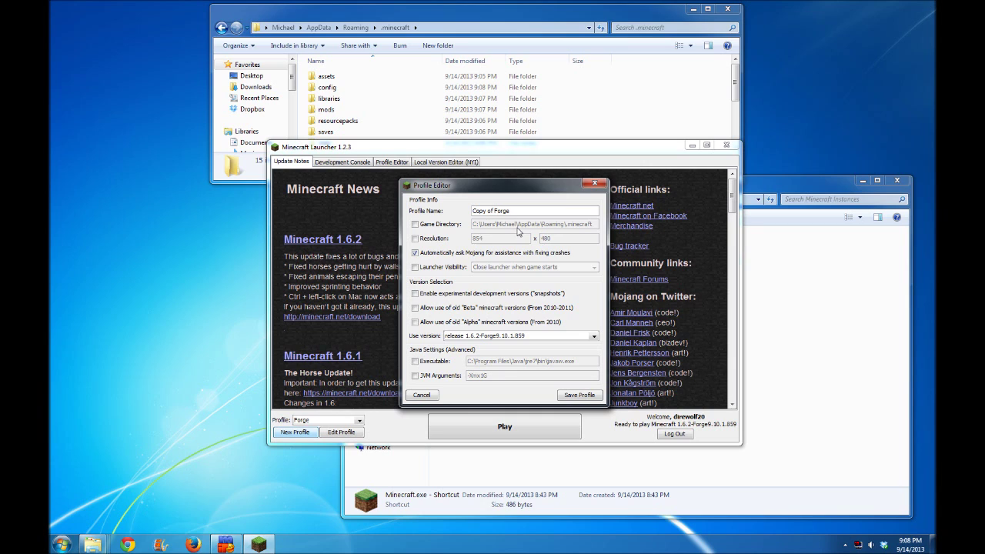
Copy the Minecraft Instances folder path from Explorer's address bar.
click(753, 188)
click(494, 199)
key(ctrl+c)
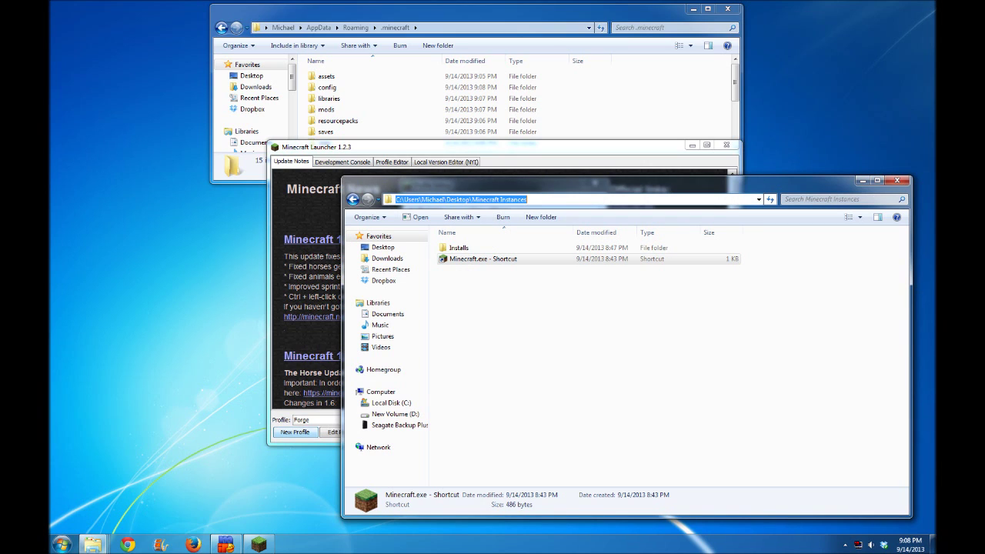
click(608, 346)
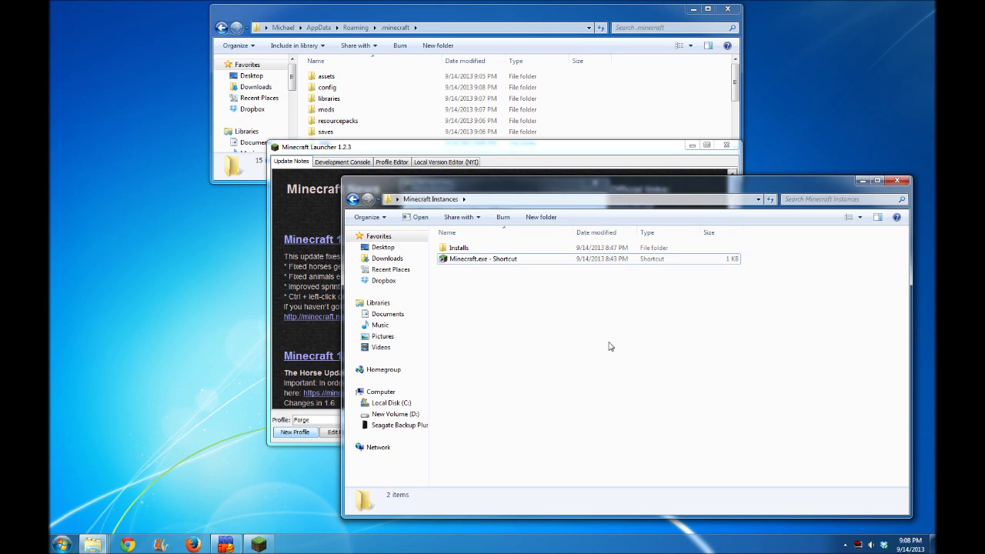
click(542, 150)
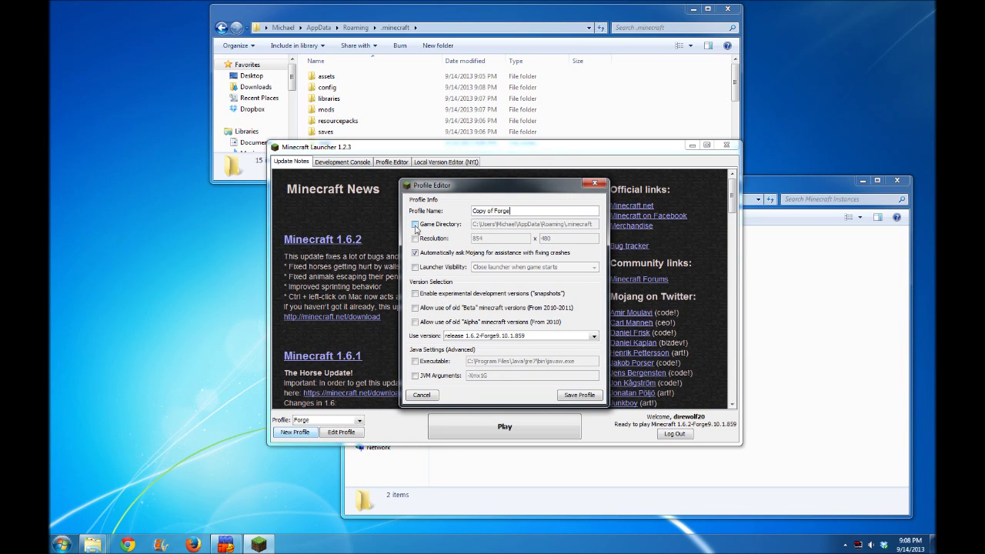
Set the profile's game directory to Minecraft Instances\Instance1, keeping version 1.6.2-Forge9.10.1.859.
click(415, 225)
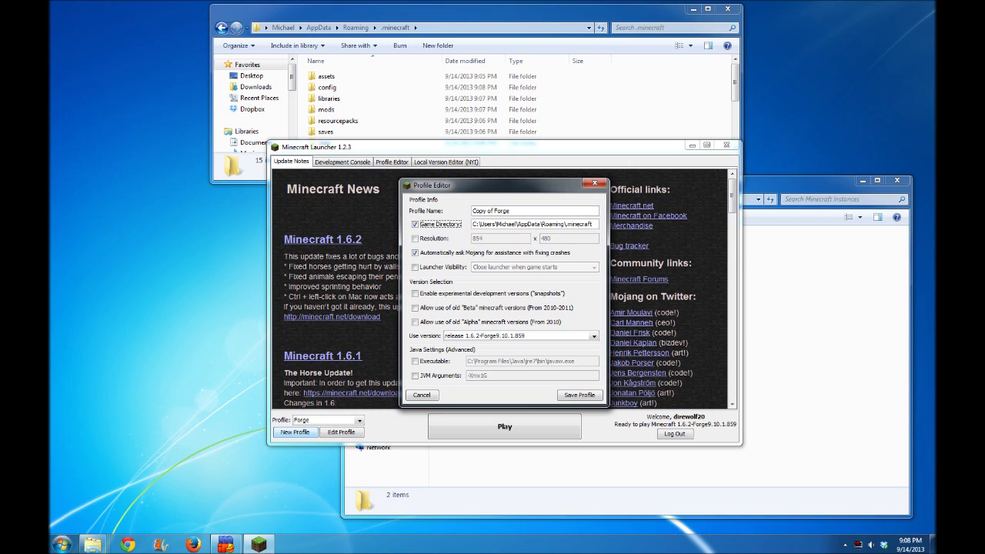
triple_click(587, 224)
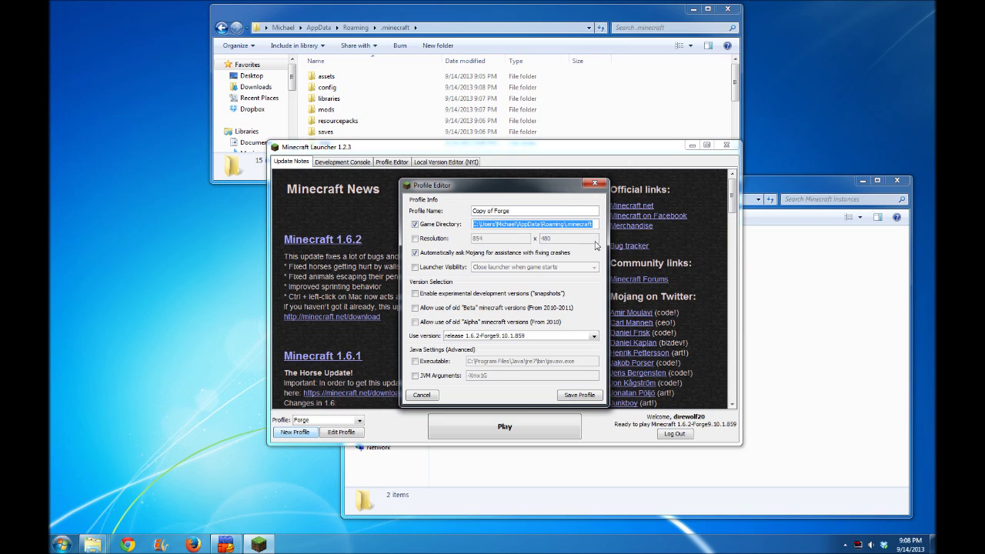
key(ctrl+v)
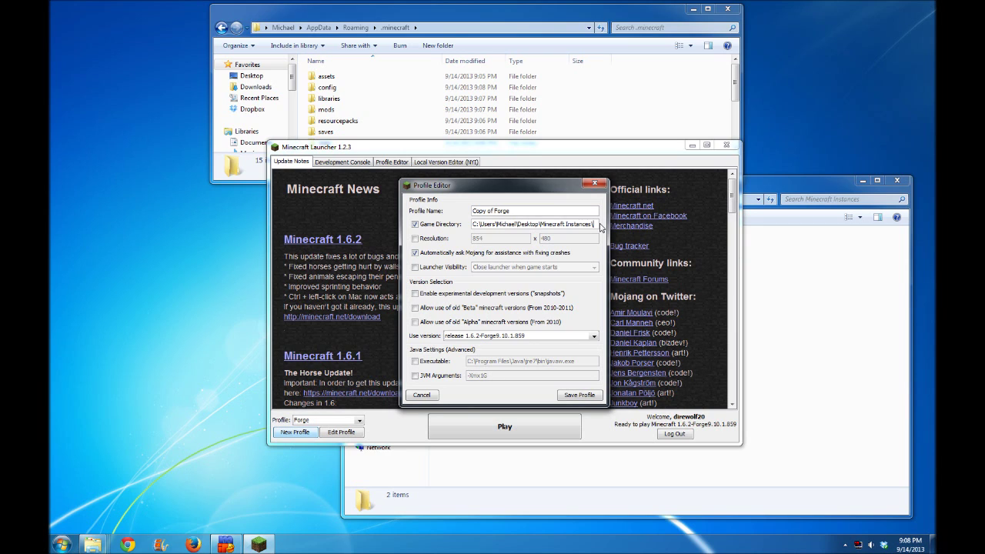
text(\Instance1)
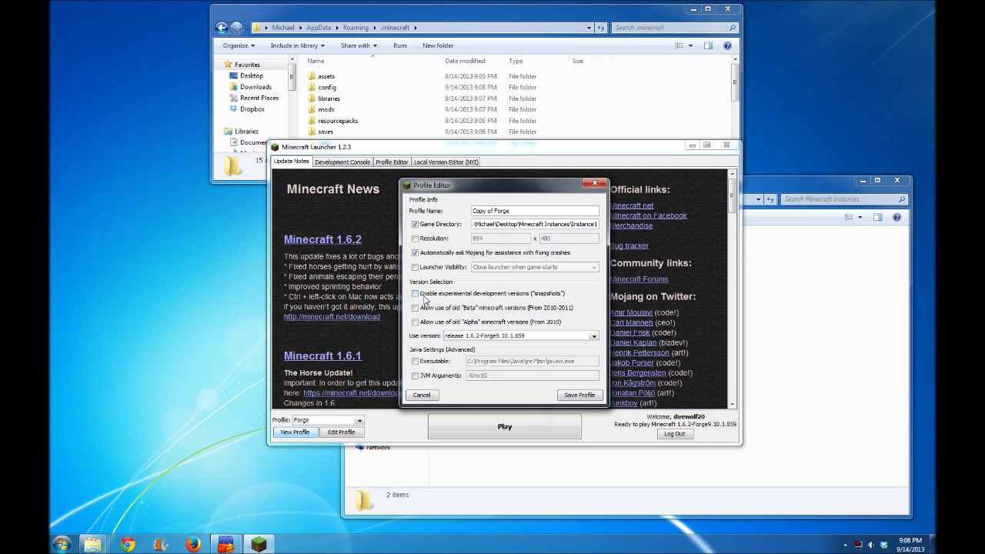
click(493, 336)
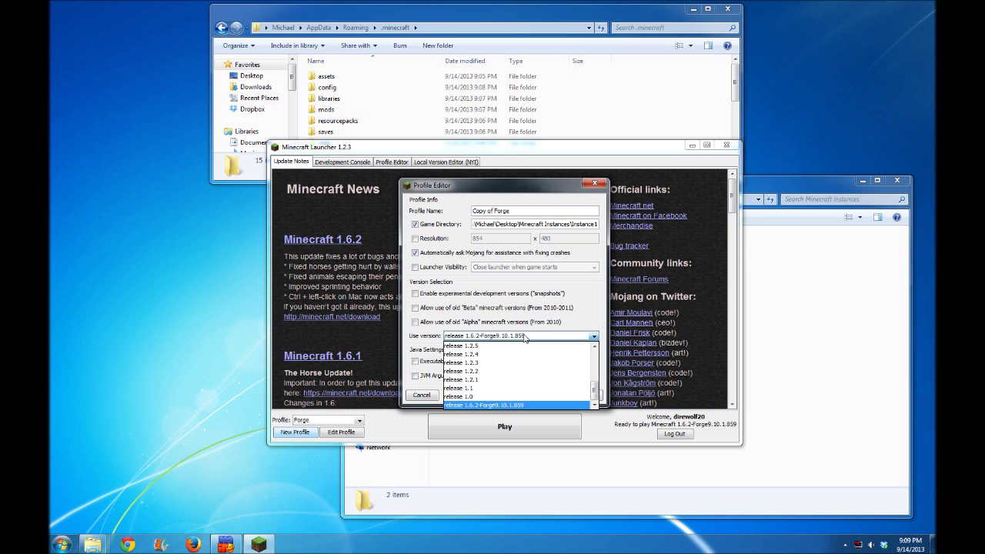
click(525, 337)
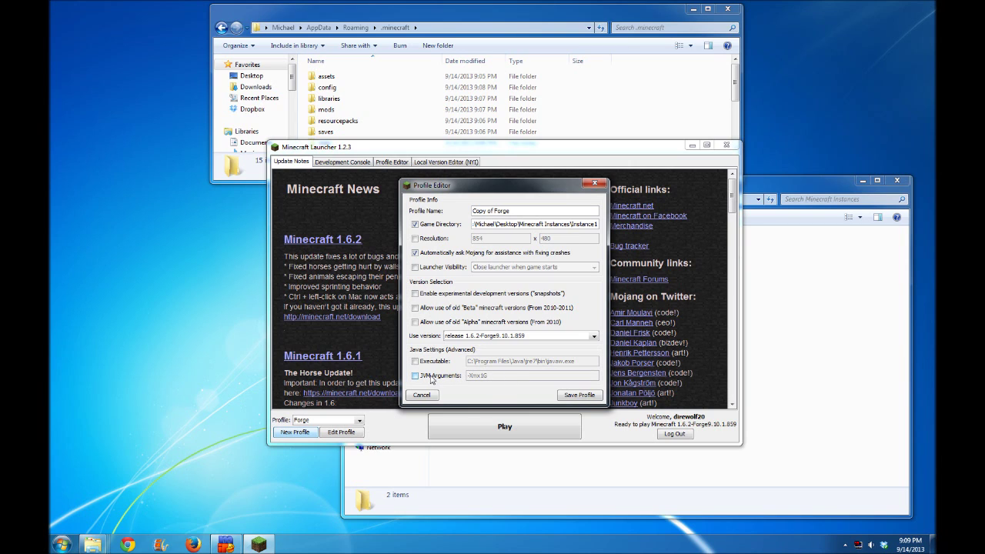
Save the Copy of Forge profile and keep it selected.
click(579, 396)
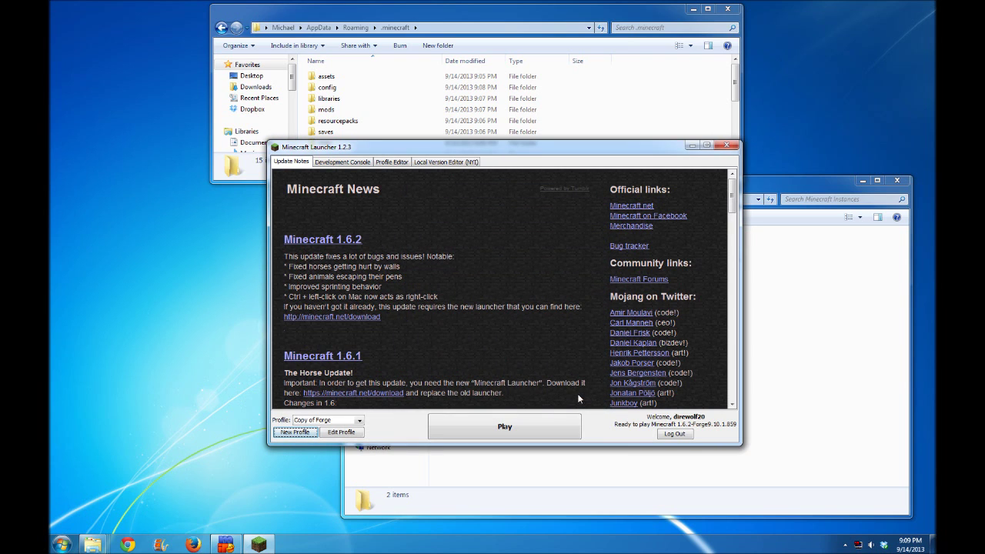
click(358, 421)
click(358, 429)
Rename the Copy of Forge profile to Instance1 and save it.
click(341, 432)
drag(500, 211, 416, 217)
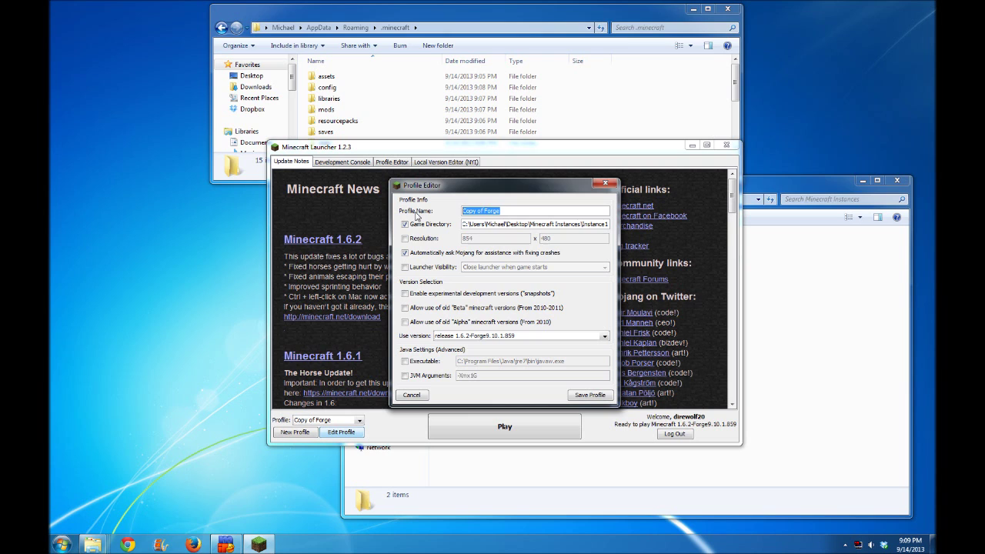
text(1)
click(590, 395)
click(351, 422)
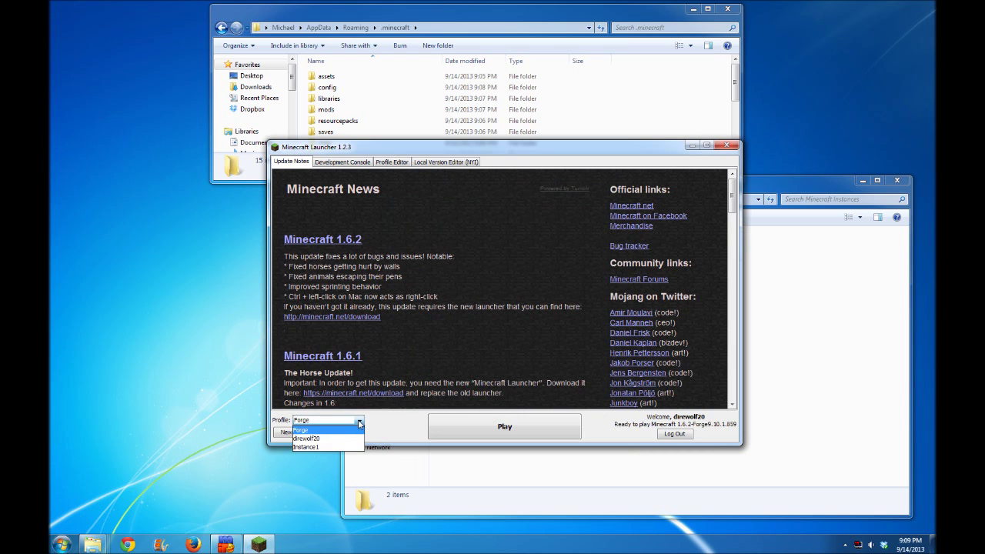
Launch the game with the Instance1 profile and open the Instance1 folder in Explorer.
click(326, 447)
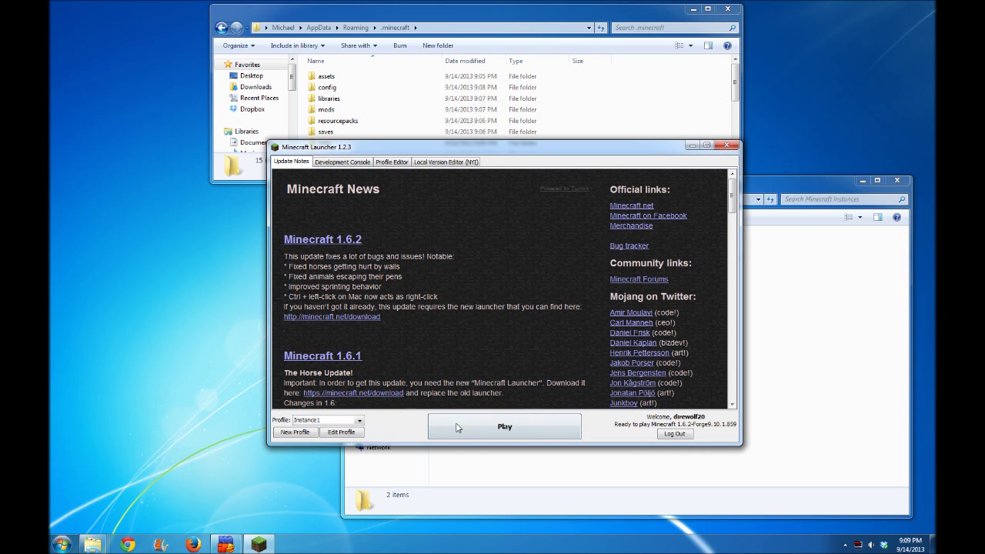
click(481, 433)
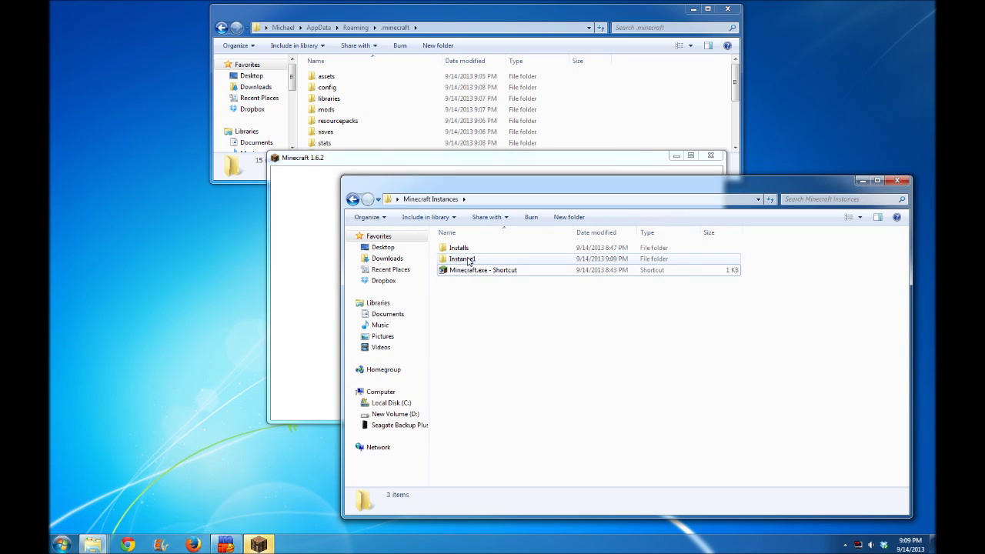
click(494, 198)
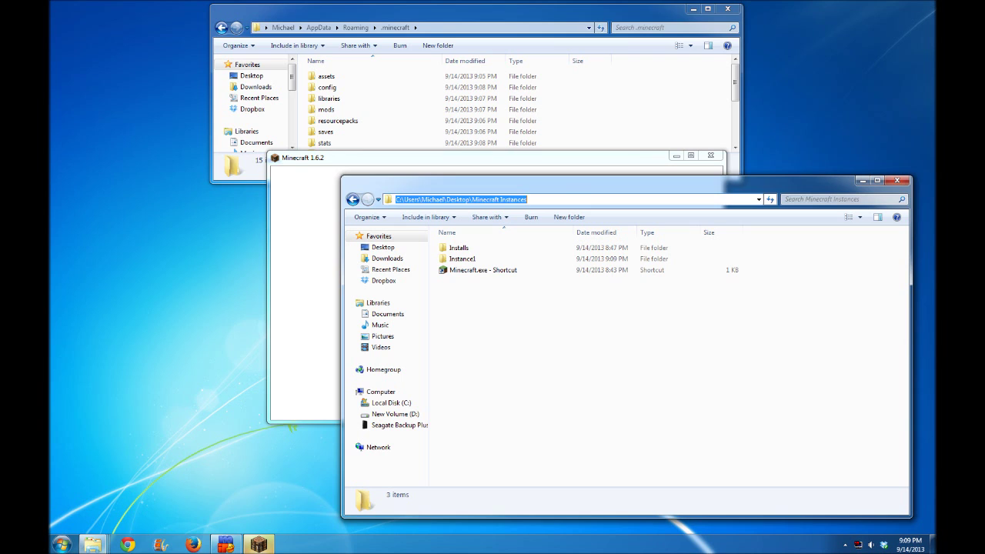
double_click(471, 259)
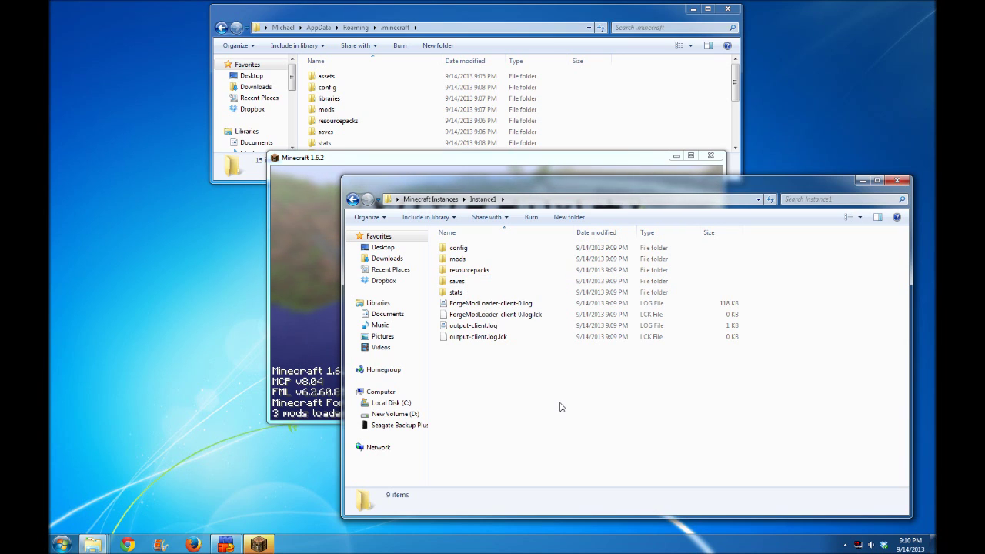
Create a New World in singleplayer.
click(670, 100)
click(312, 267)
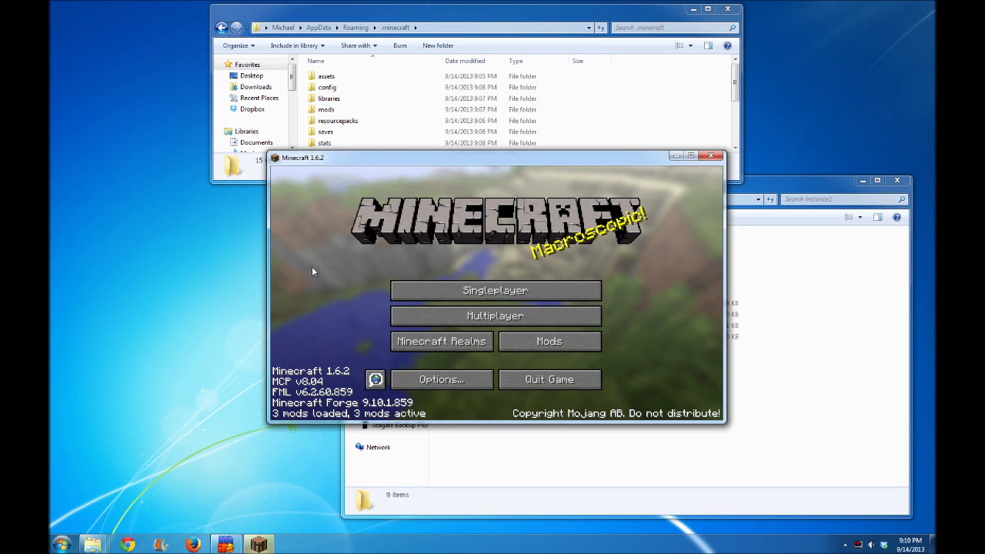
click(475, 292)
click(554, 375)
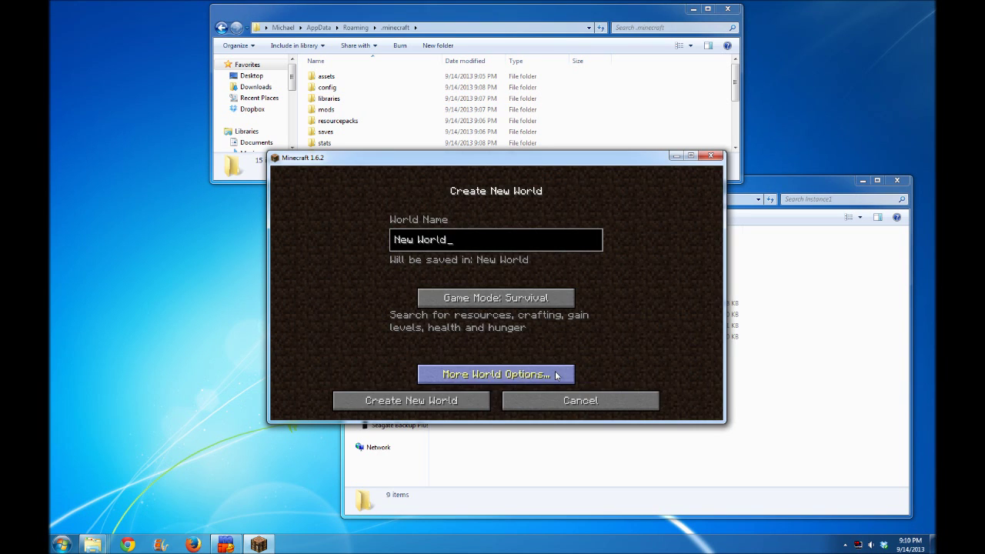
click(420, 396)
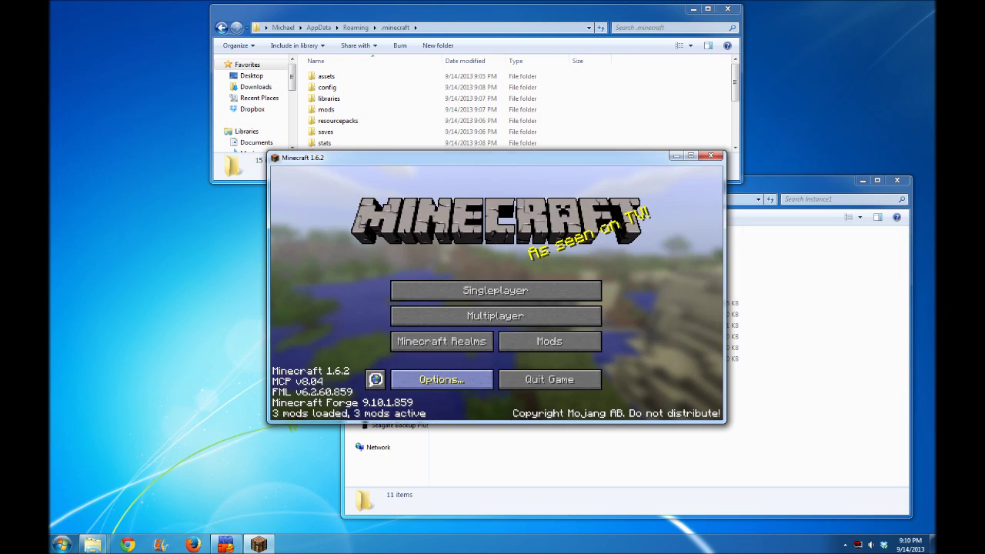
Confirm the New World save is in Instance1\saves and not in .minecraft\saves.
key(e)
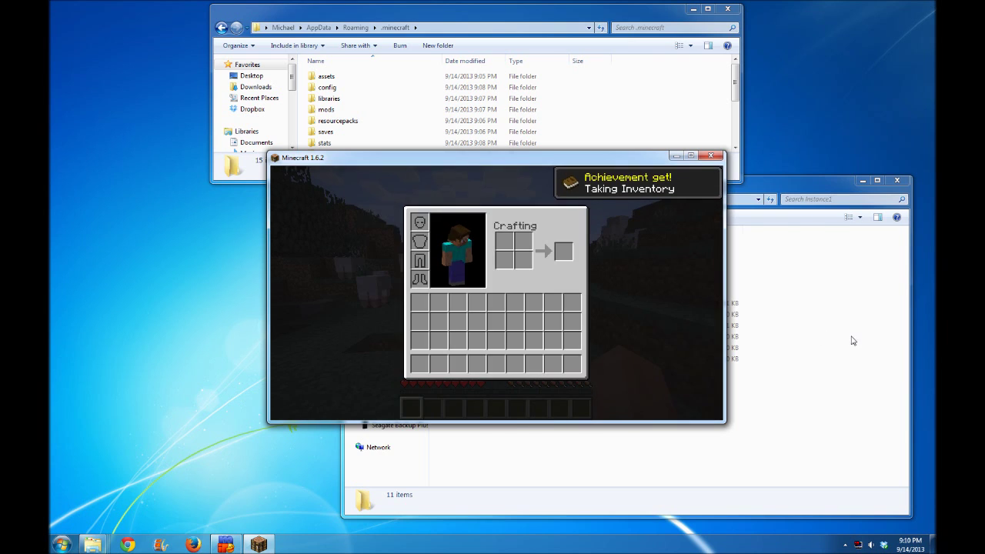
click(850, 341)
double_click(466, 282)
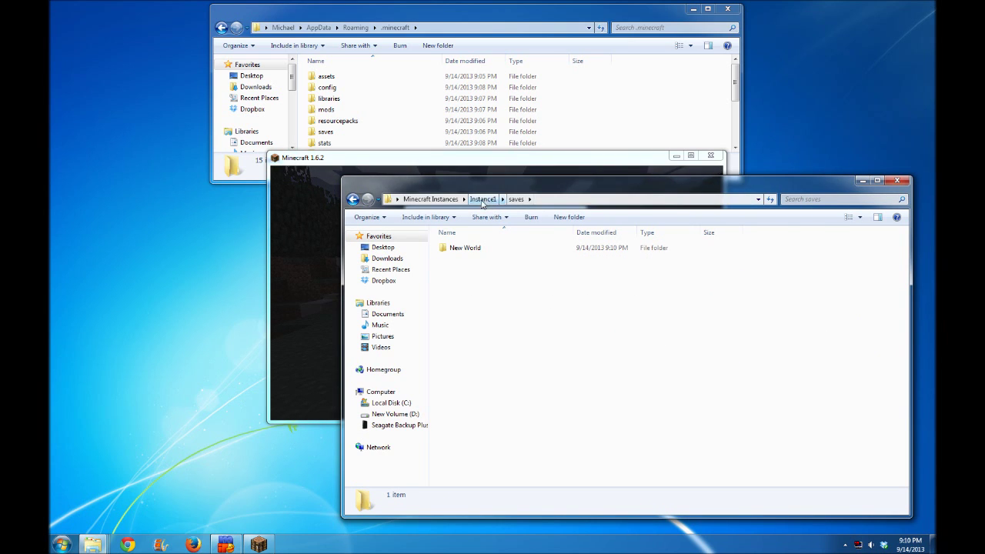
double_click(465, 248)
key(BackSpace)
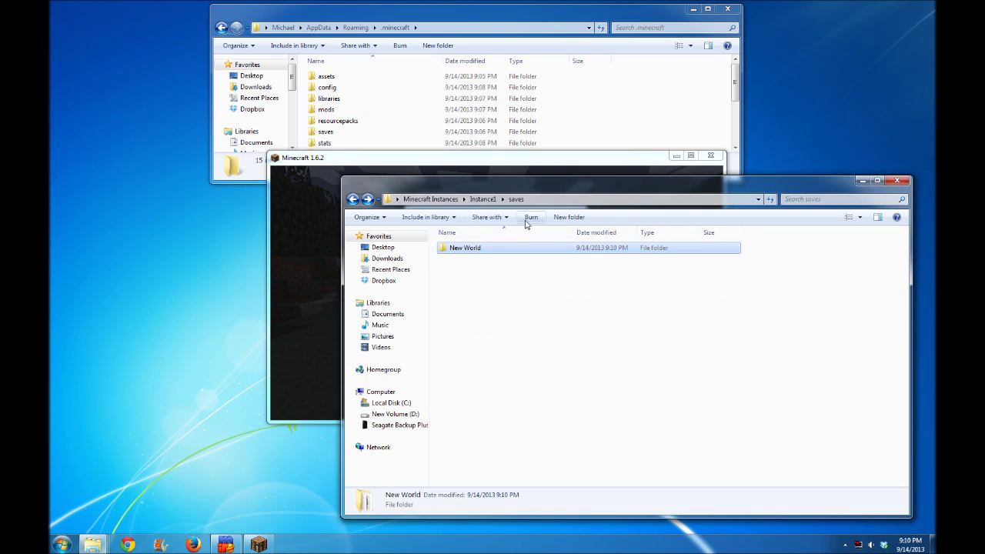
click(483, 198)
click(623, 122)
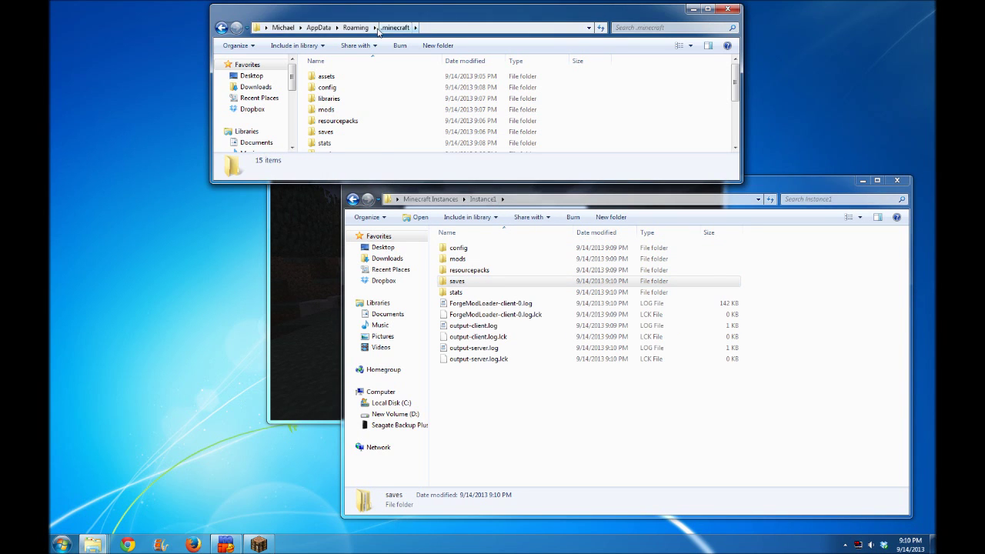
click(355, 27)
double_click(342, 79)
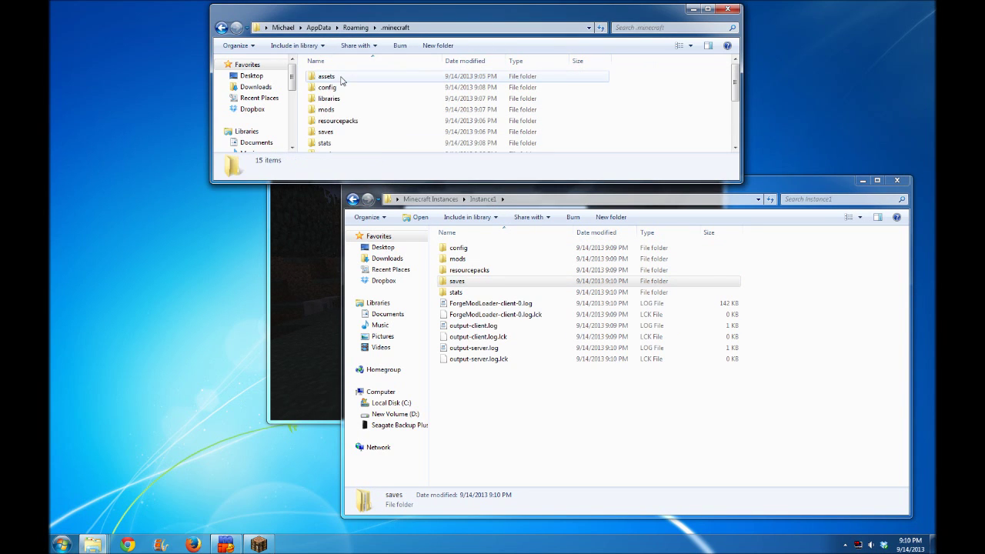
double_click(342, 132)
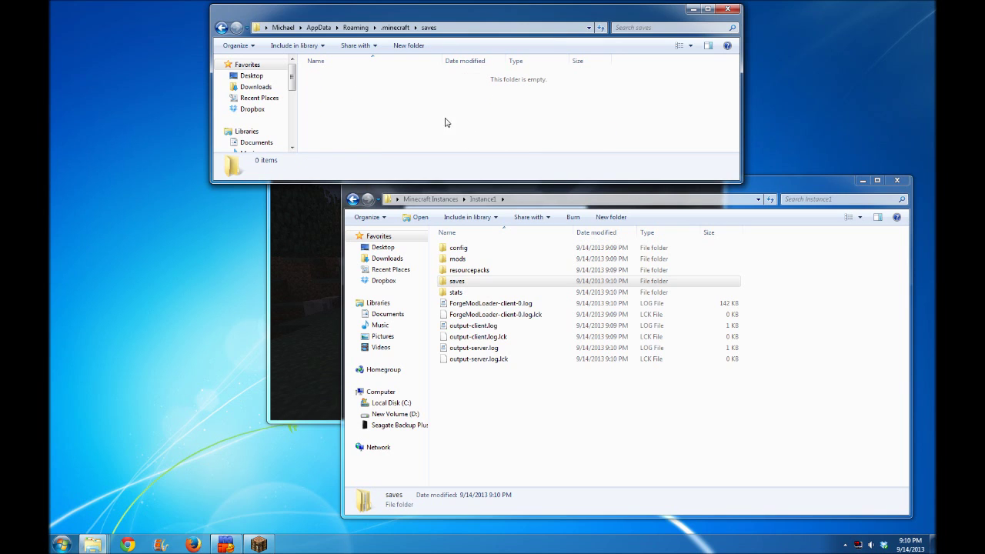
click(395, 27)
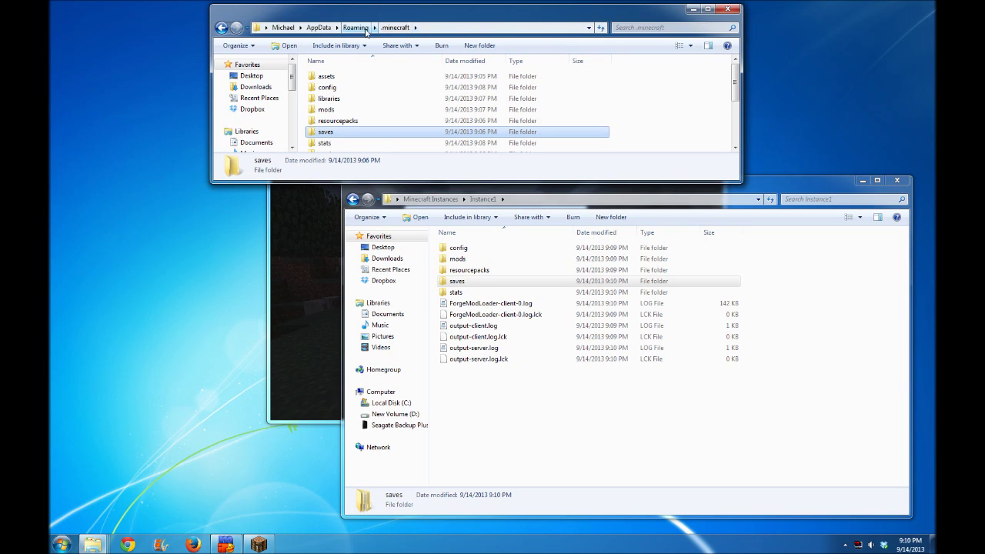
Return to the game and Save and Quit to Title.
key(alt+Tab)
key(e)
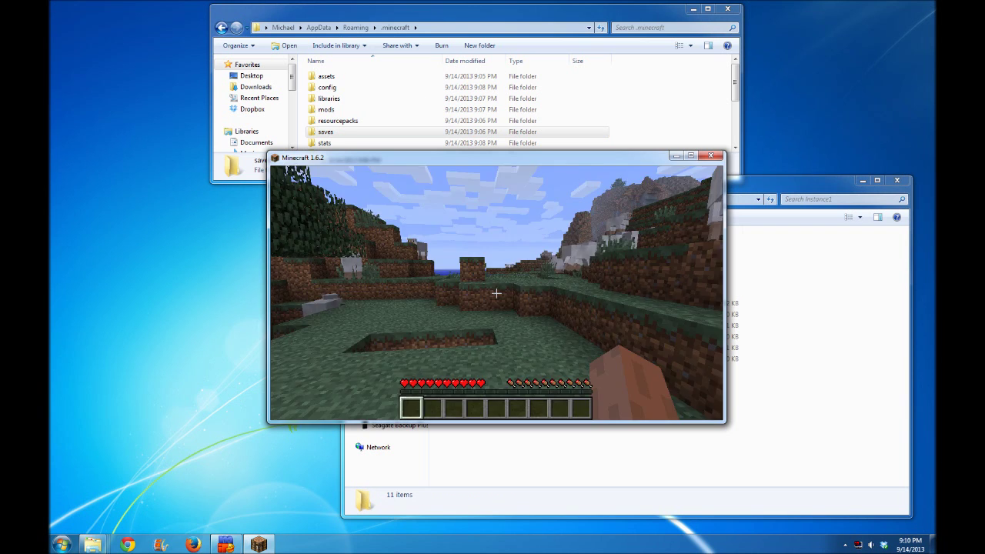
key(Escape)
click(513, 352)
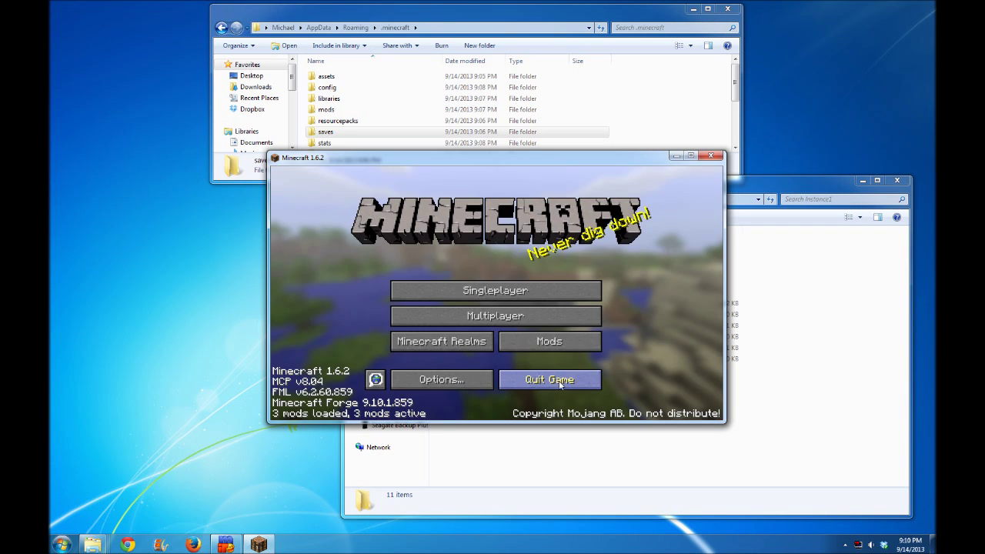
Quit the game and copy ComputerCraft1.56.zip from Installs\mods.
click(567, 381)
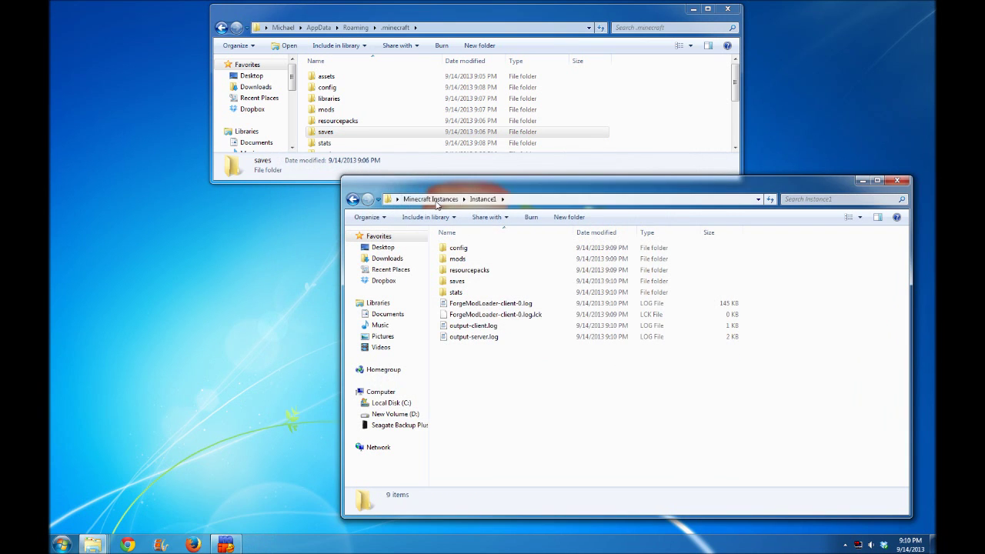
click(437, 200)
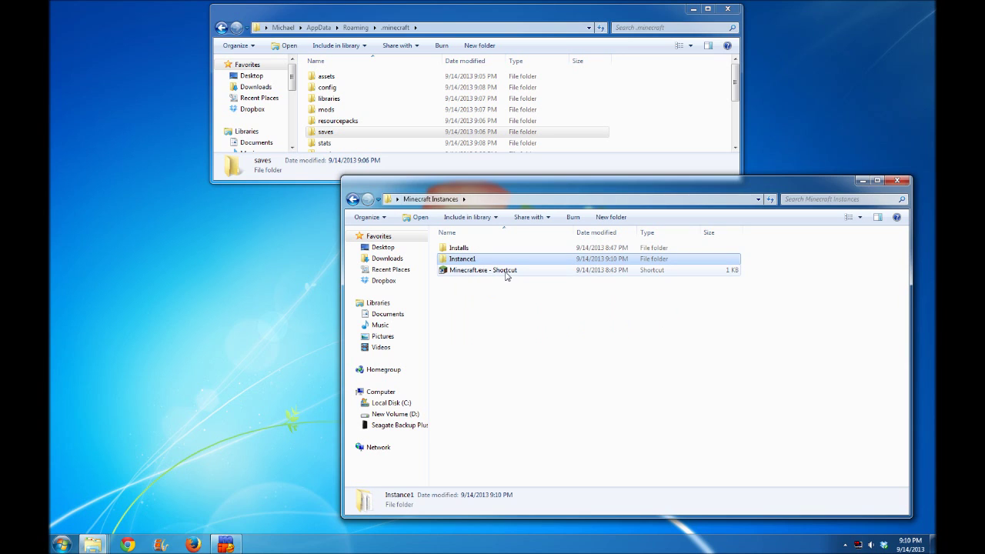
double_click(462, 249)
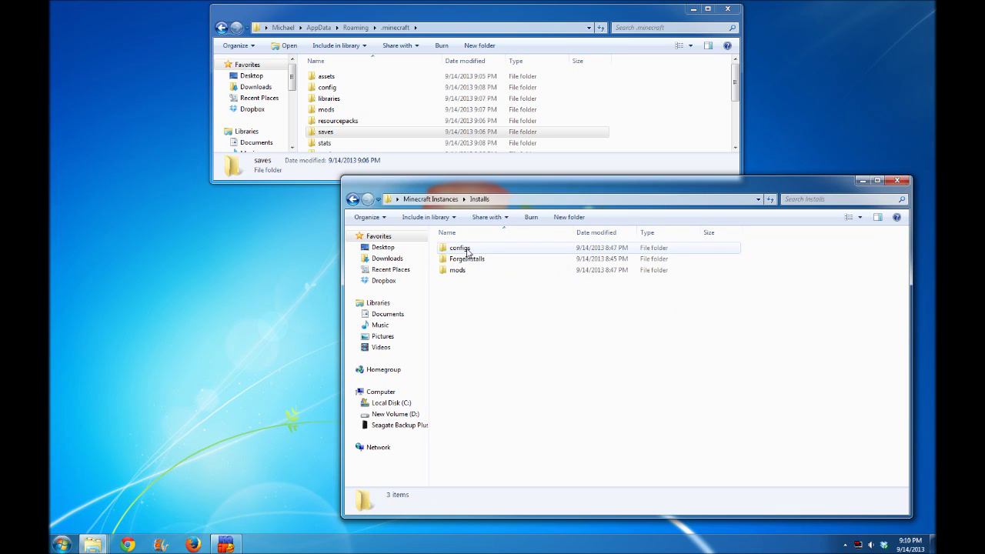
double_click(460, 270)
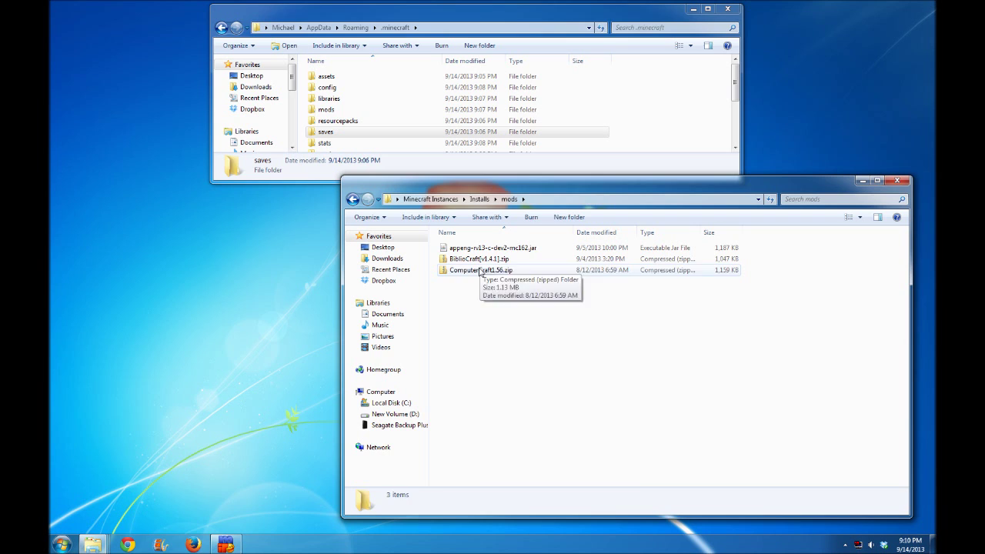
right_click(480, 270)
click(506, 422)
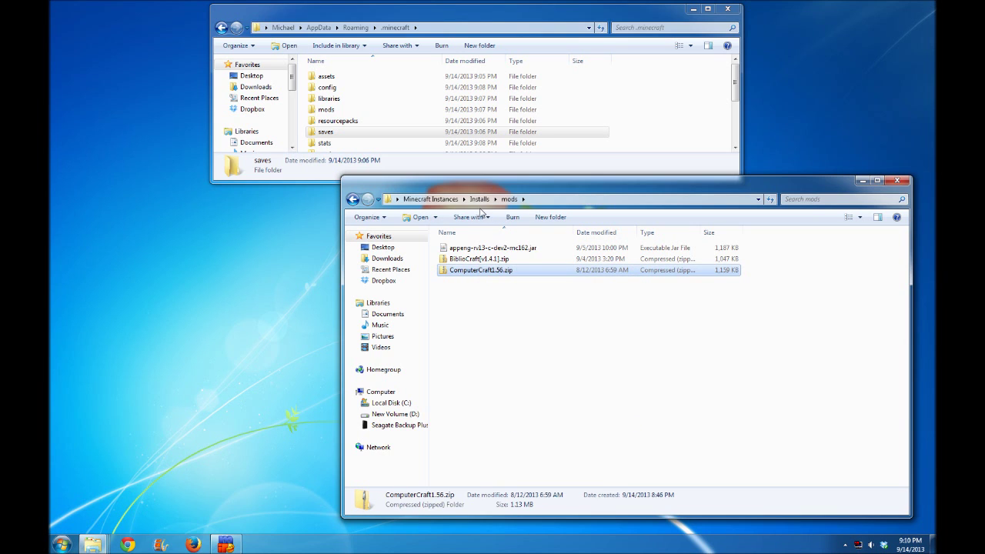
Paste the zip into Instance1's empty mods folder and return to Minecraft Instances.
click(480, 199)
click(430, 198)
double_click(473, 259)
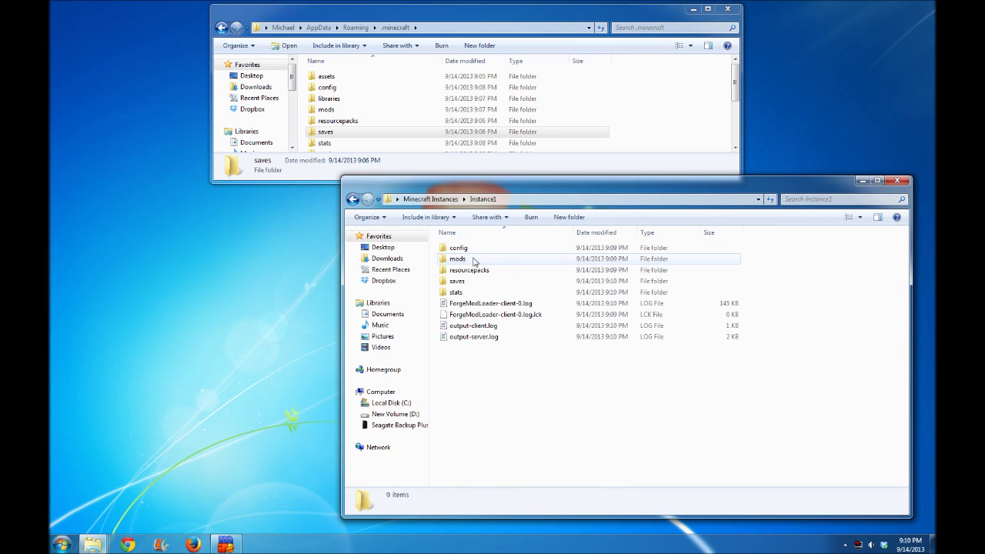
double_click(497, 260)
right_click(477, 271)
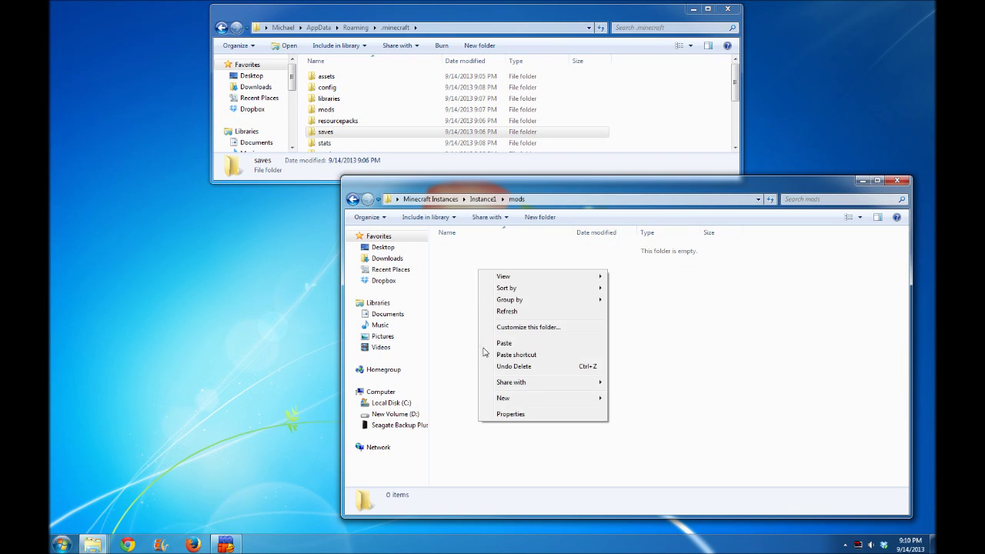
click(496, 344)
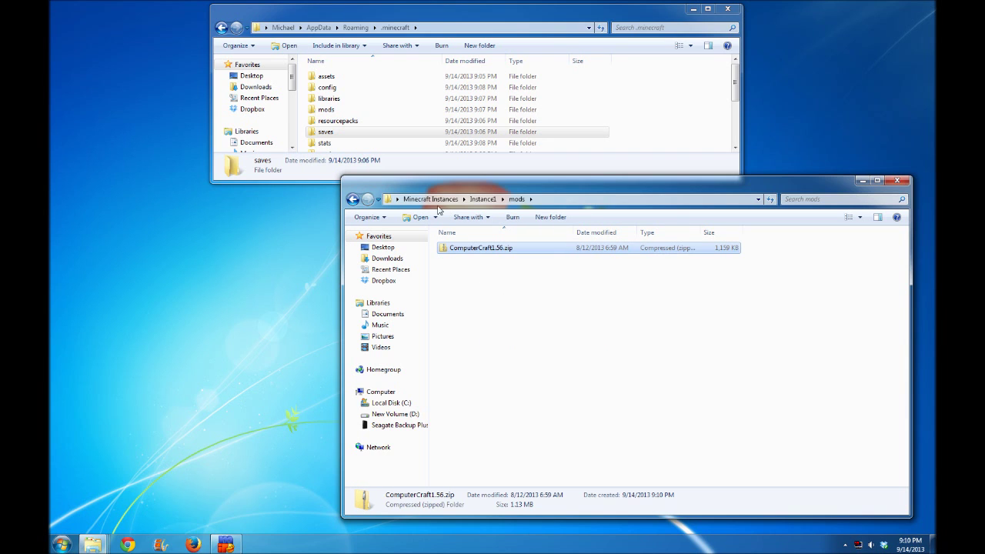
click(436, 200)
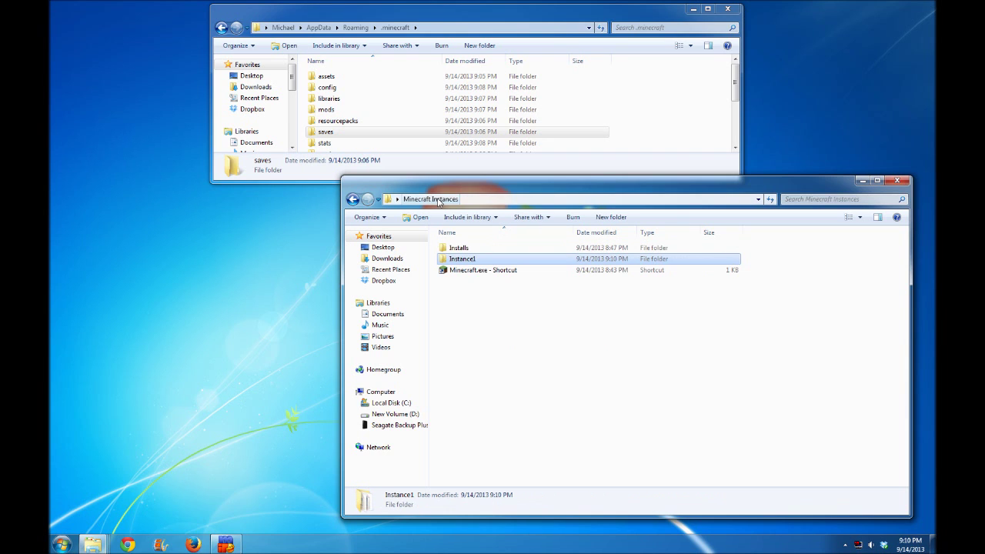
double_click(489, 271)
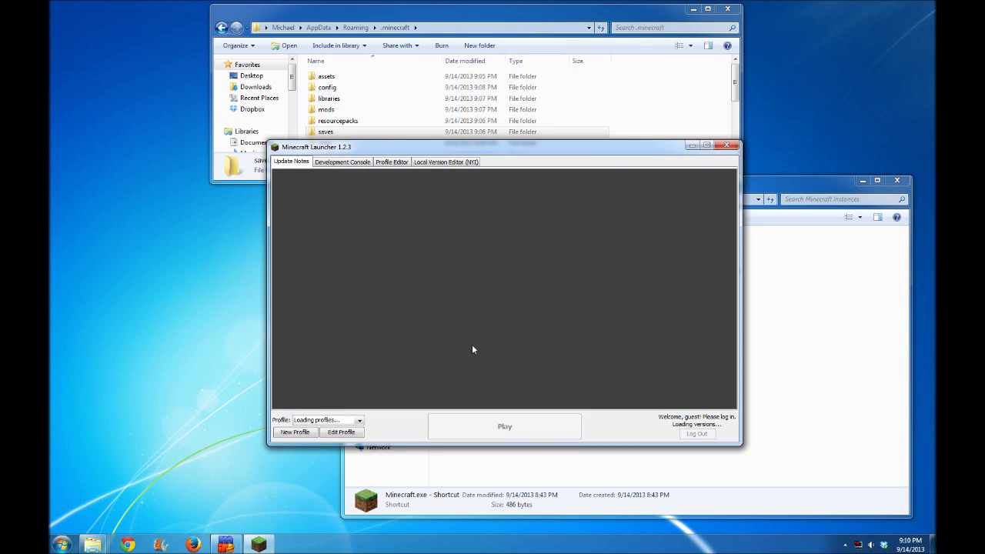
click(489, 428)
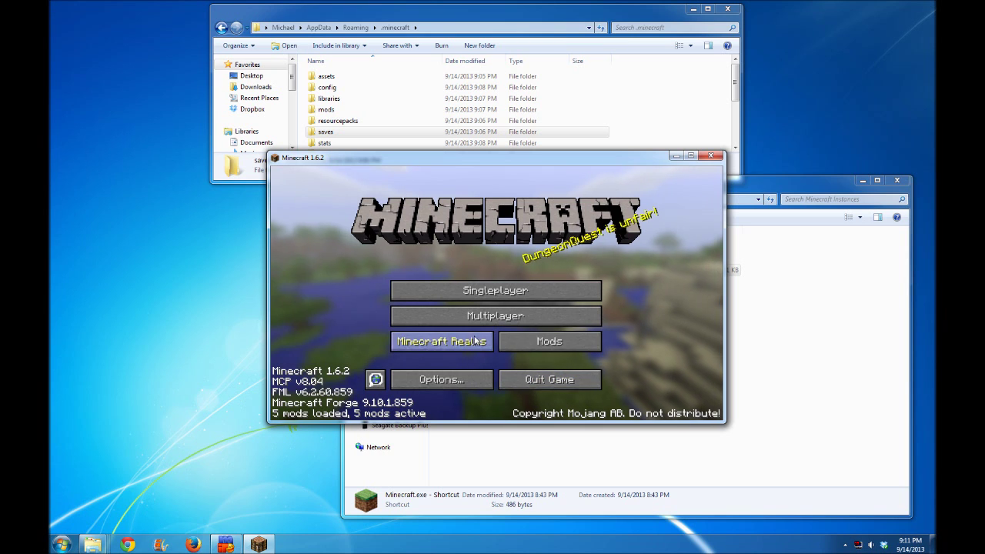
click(550, 343)
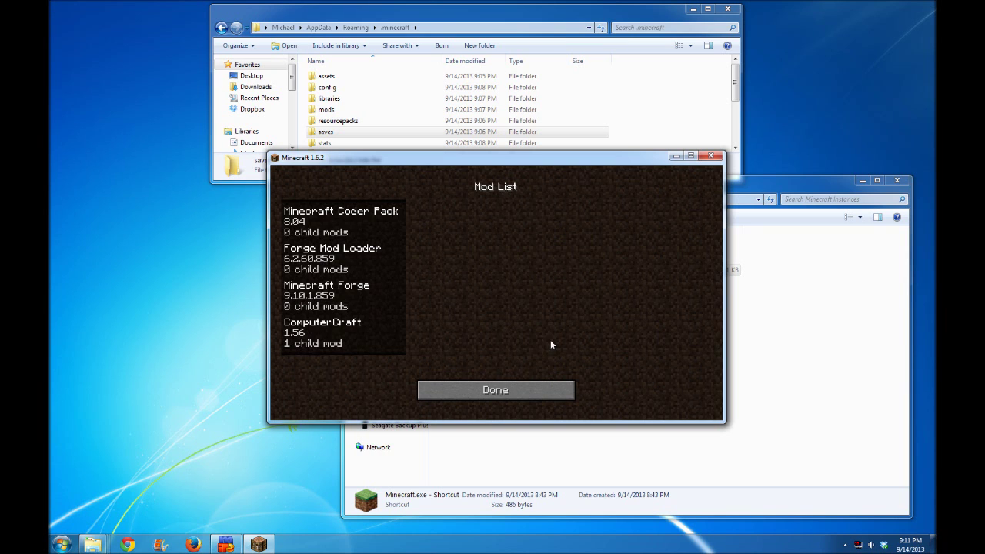
click(337, 325)
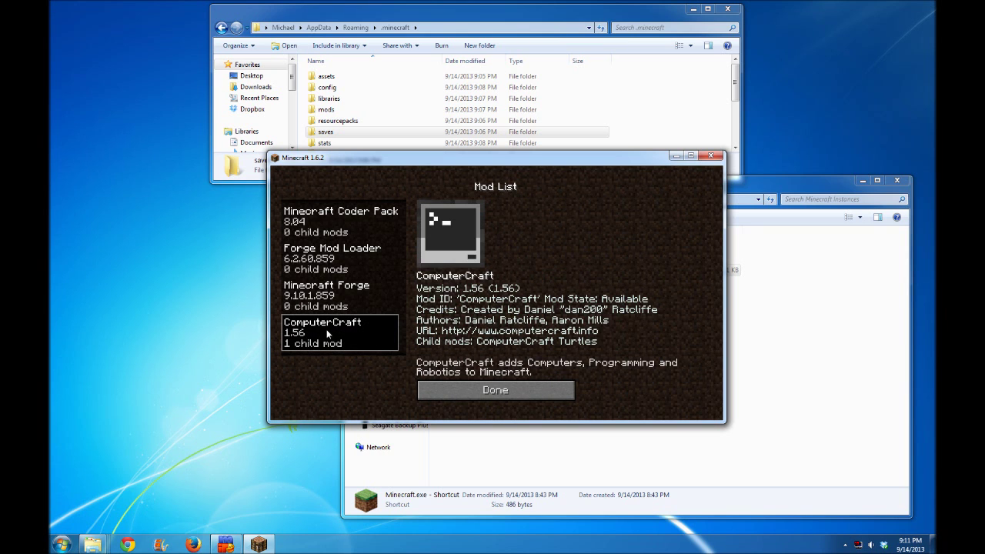
click(515, 397)
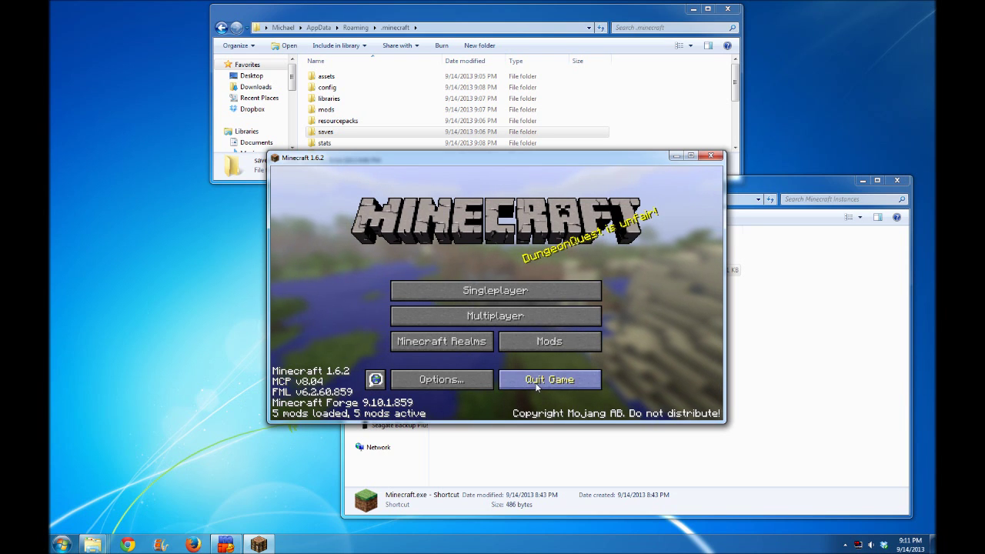
click(536, 384)
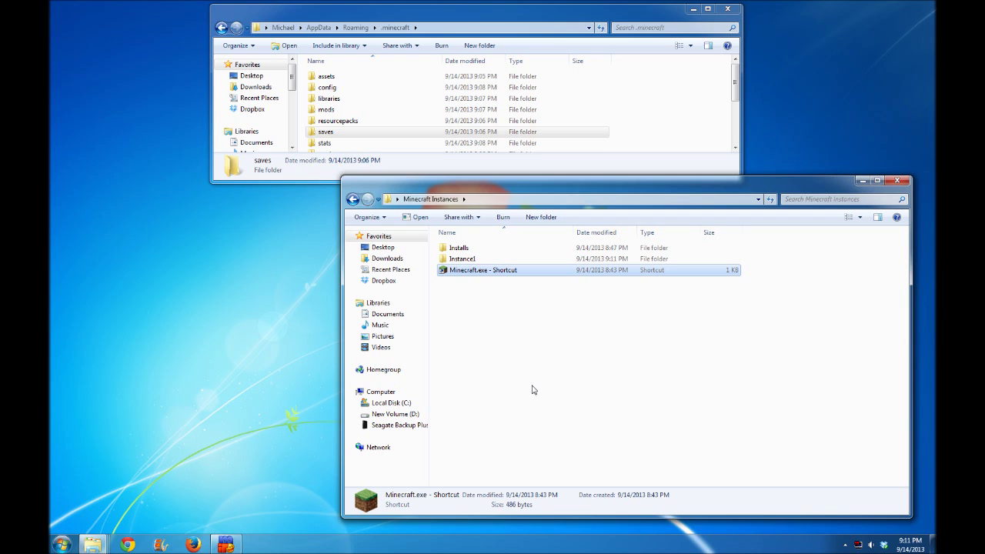
Reopen the launcher and create a new Forge-based profile named Instance2.
double_click(505, 270)
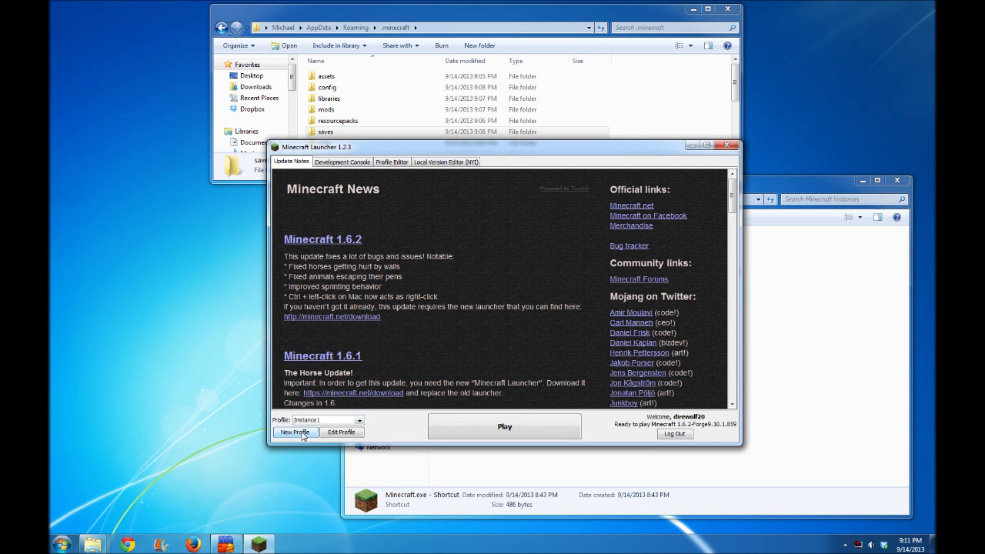
click(357, 419)
click(305, 429)
click(309, 431)
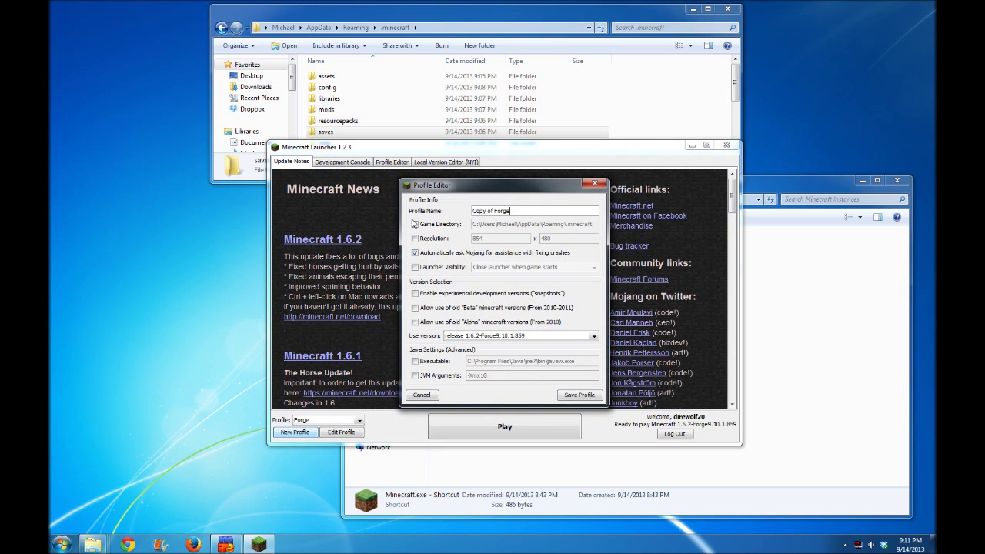
key(ctrl+a)
text(I)
Set its game directory to the Minecraft Instances path plus \Instance2.
click(416, 225)
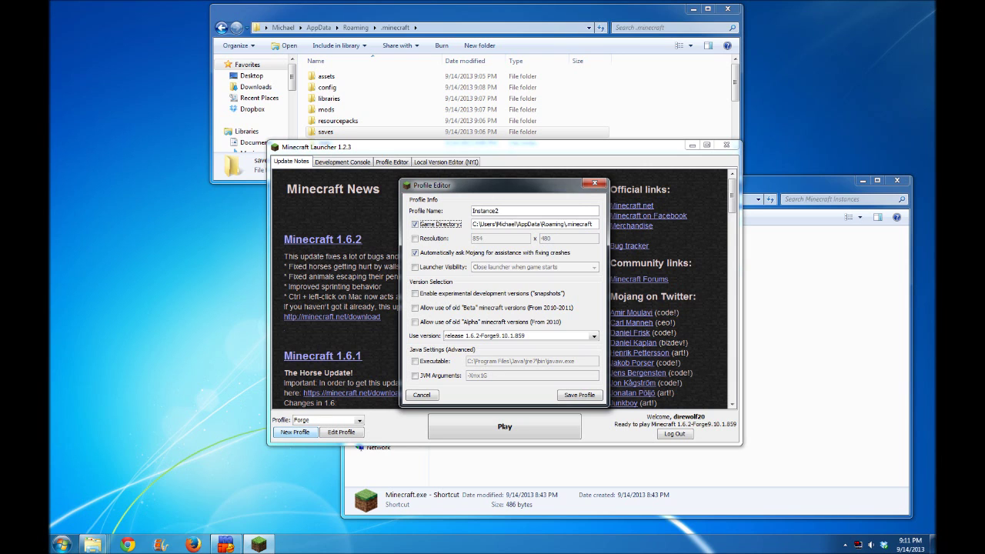
key(Tab)
click(797, 180)
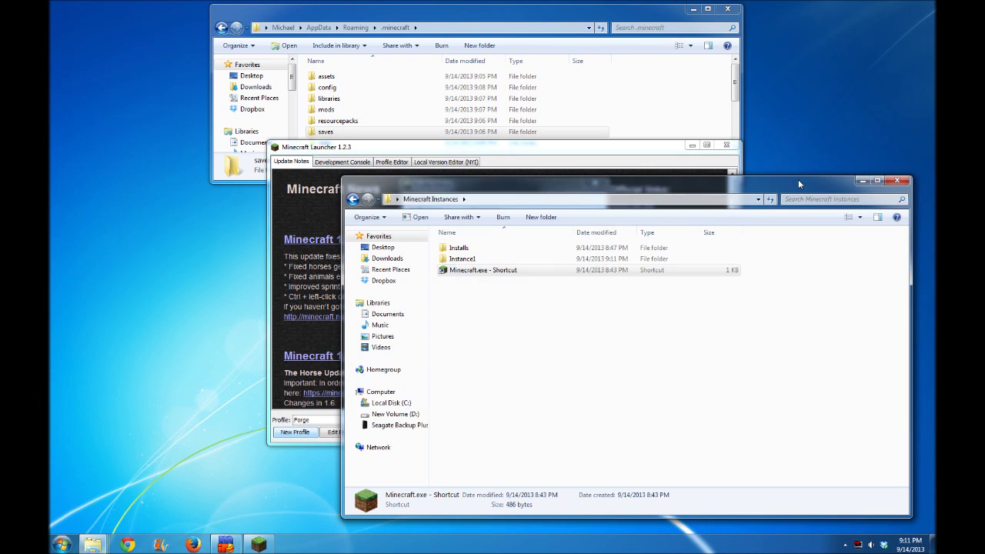
click(599, 202)
click(512, 159)
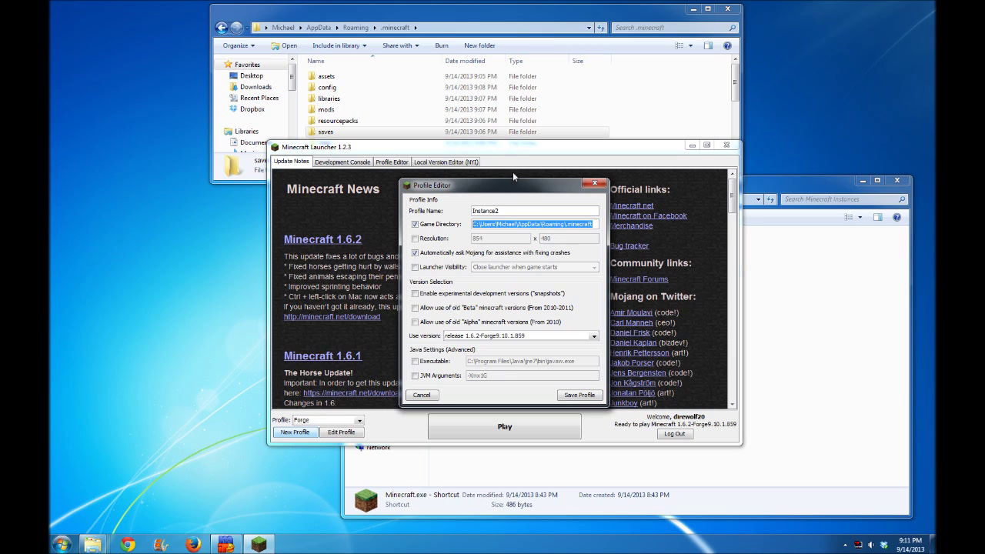
key(ctrl+v)
text(\)
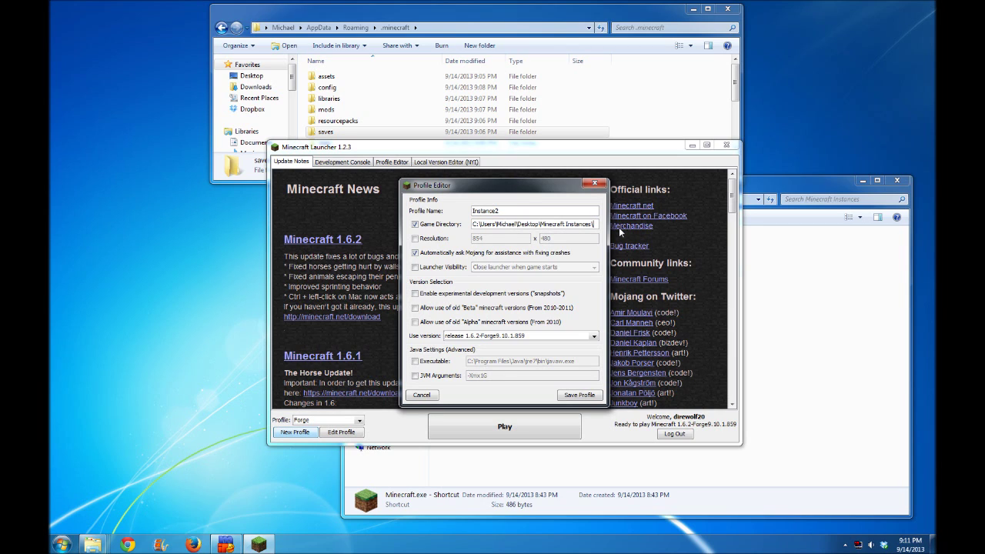
text(Instance2)
Save the Instance2 profile, select it, and launch the game.
click(583, 395)
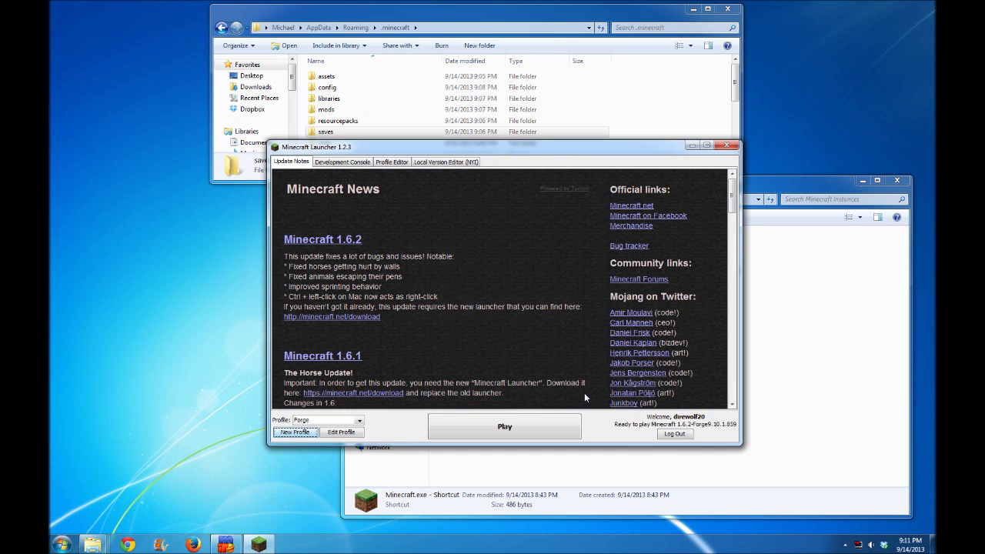
click(330, 421)
click(306, 447)
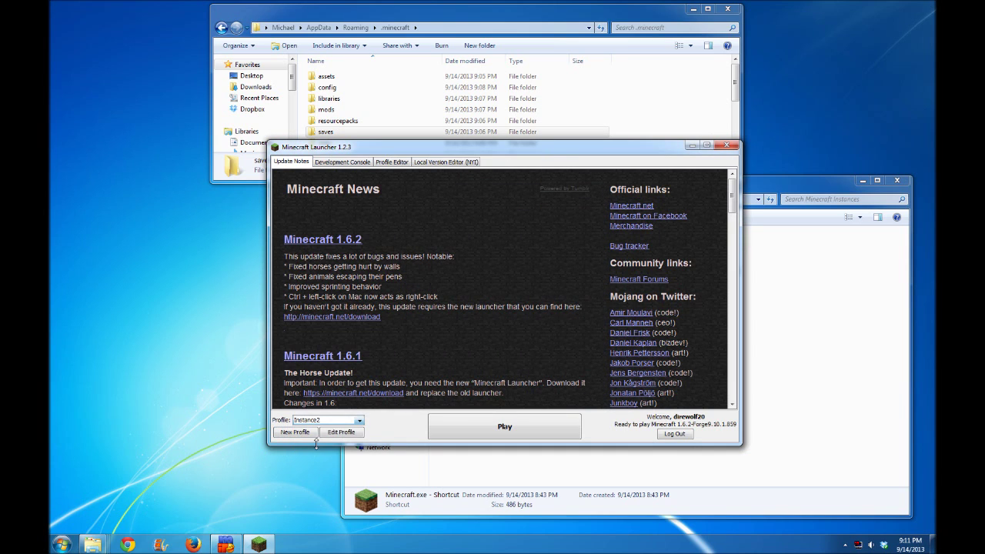
click(791, 343)
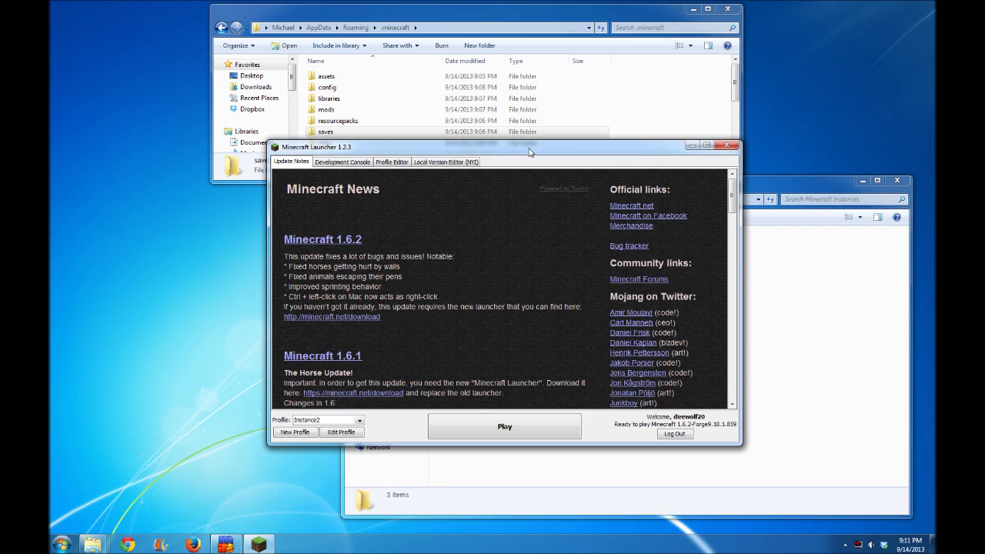
click(259, 544)
click(500, 427)
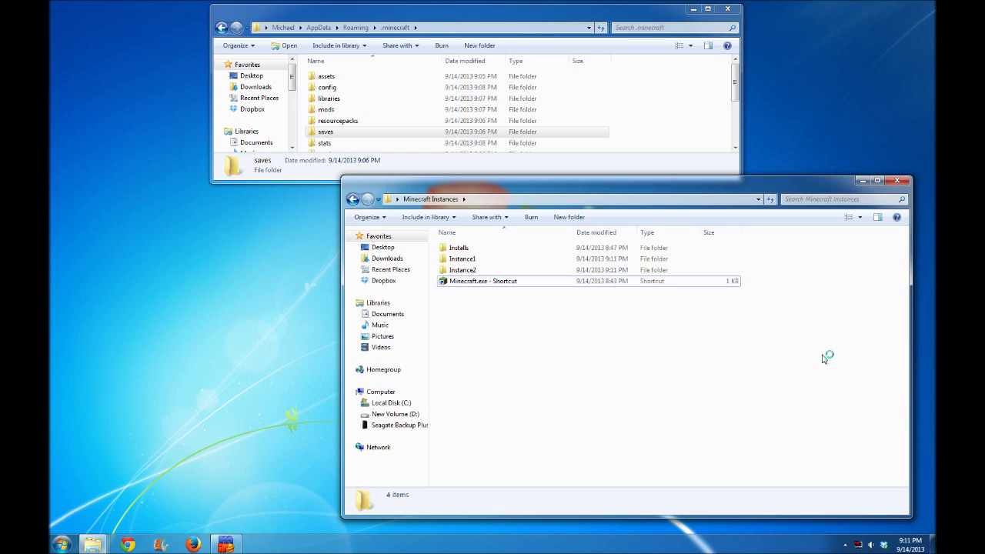
Browse Instance2's new saves, resourcepacks and mods folders in Explorer.
double_click(463, 269)
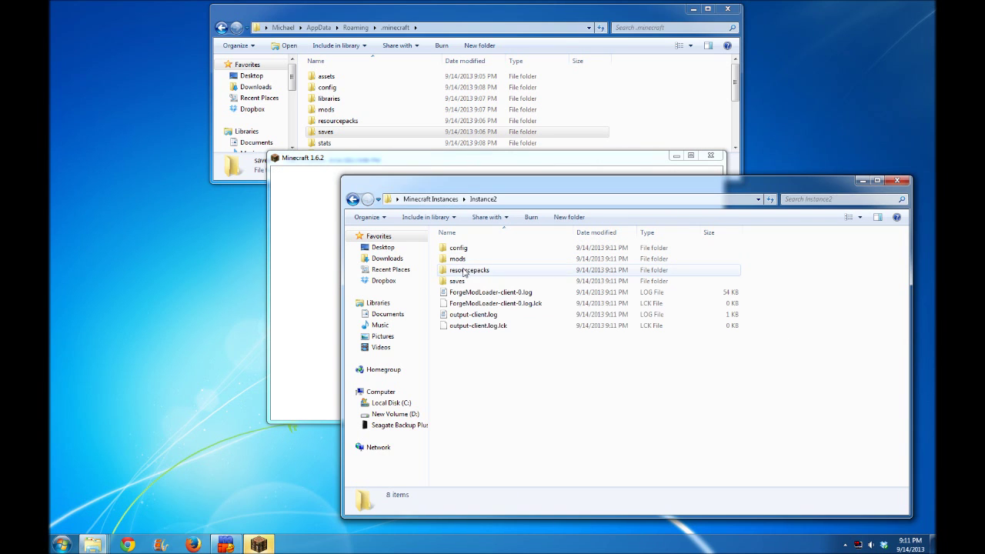
double_click(484, 283)
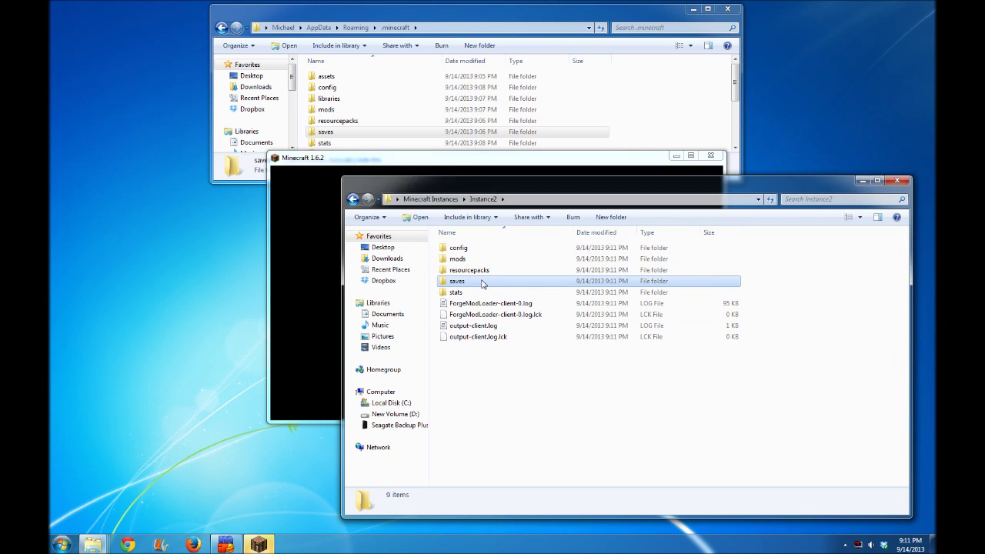
key(BackSpace)
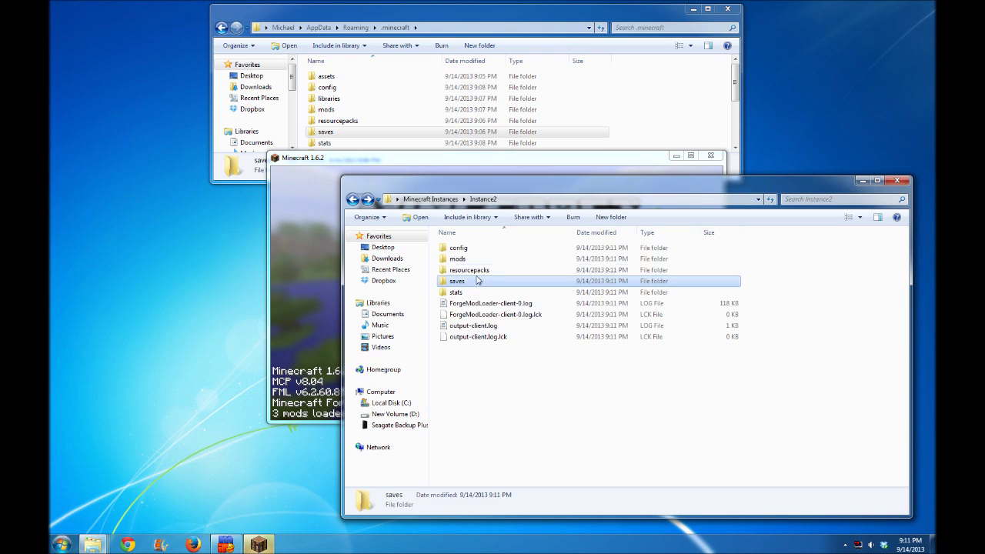
double_click(476, 271)
key(BackSpace)
double_click(473, 260)
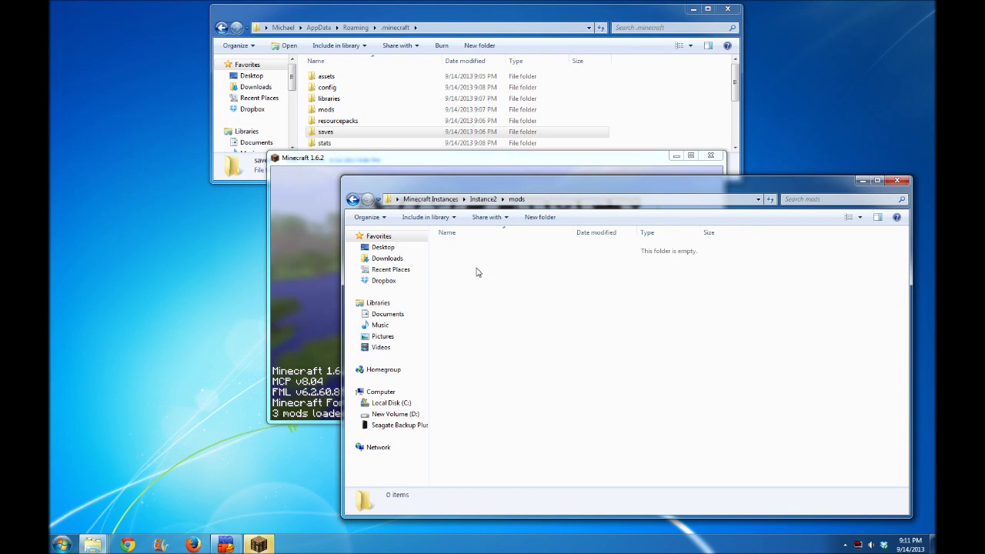
key(BackSpace)
Verify the in-game mod list lacks ComputerCraft, then quit the game.
key(alt+Tab)
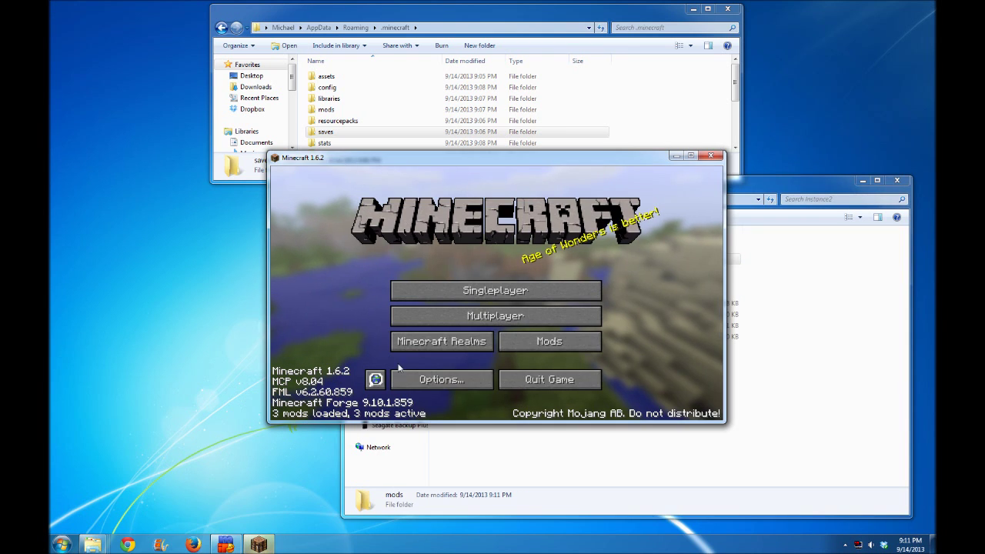
click(522, 341)
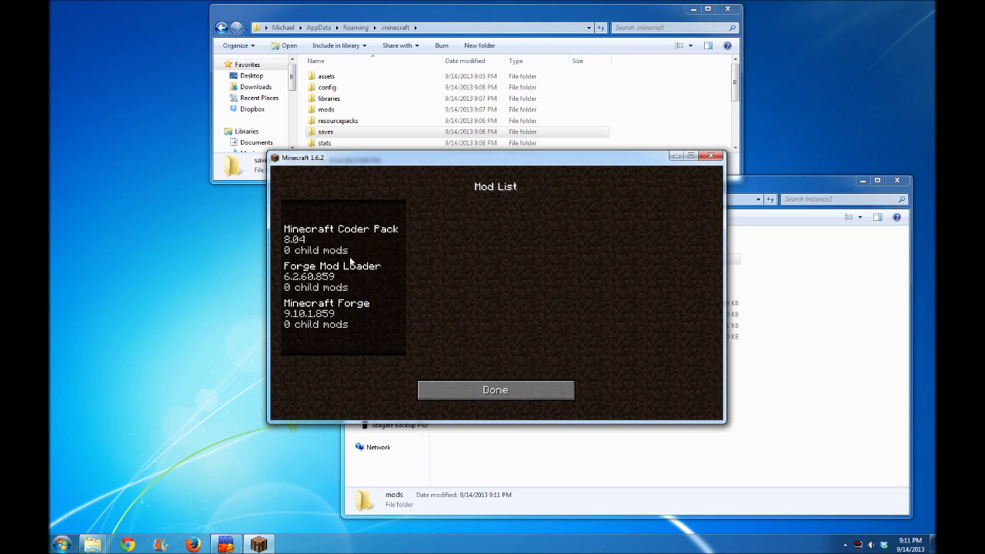
click(513, 390)
click(537, 383)
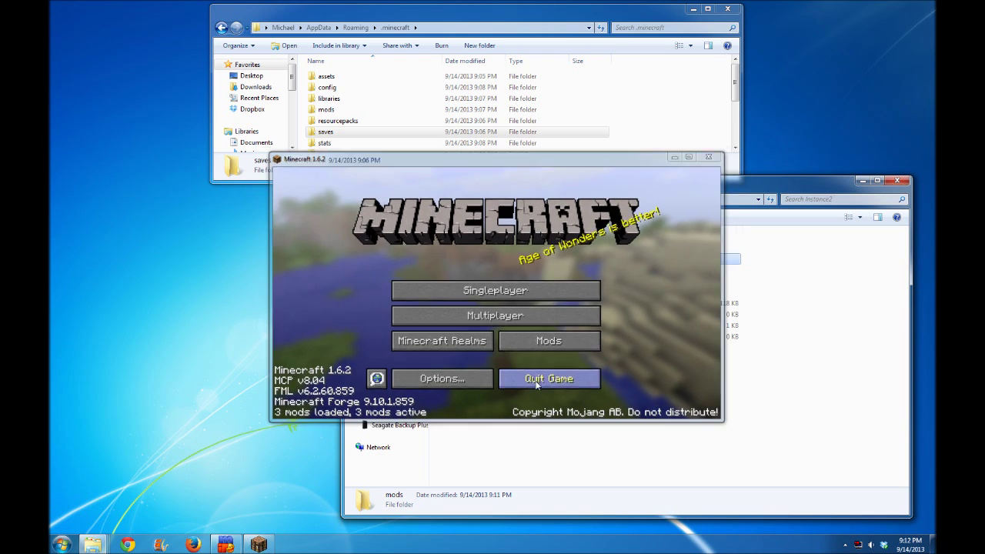
key(BackSpace)
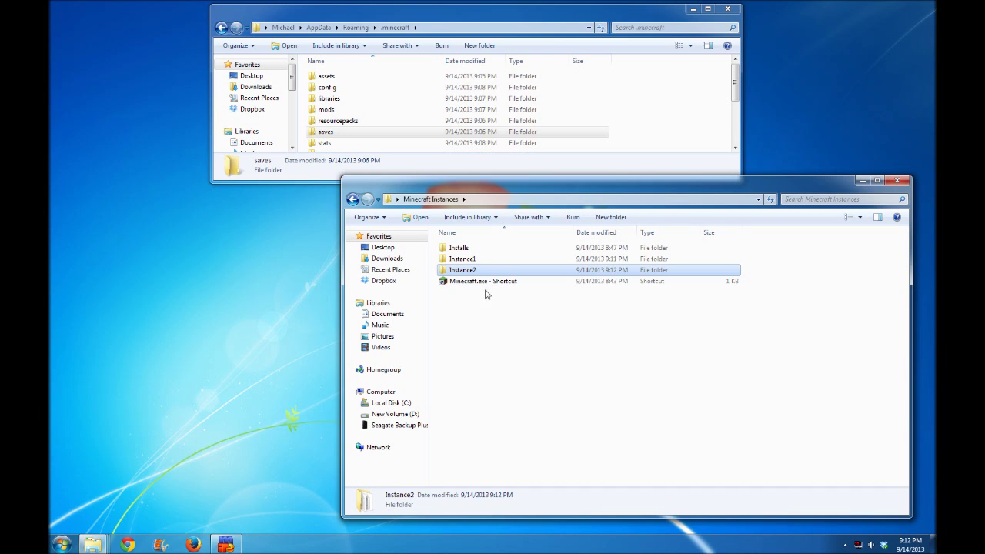
Relaunch the Minecraft launcher and start the game on the Instance1 profile.
double_click(482, 281)
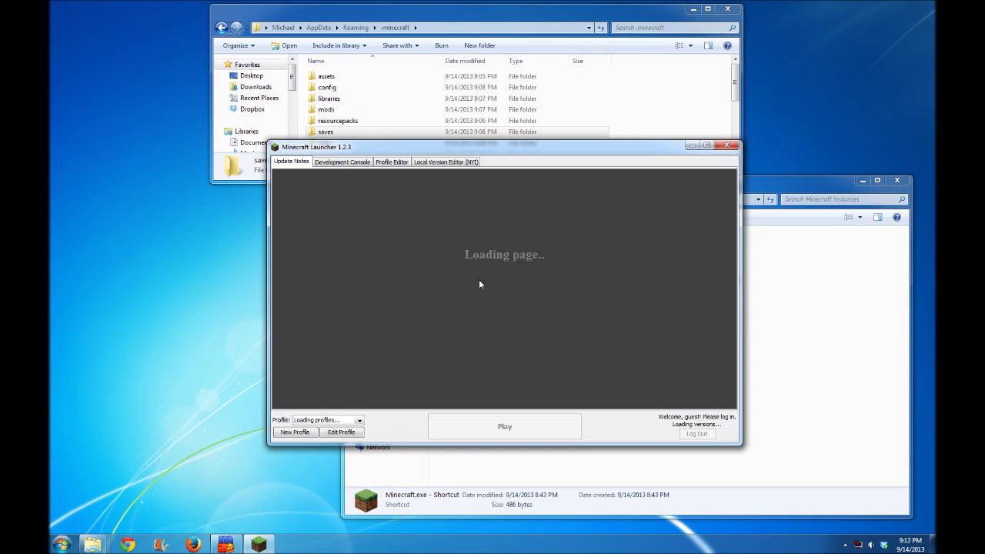
click(359, 420)
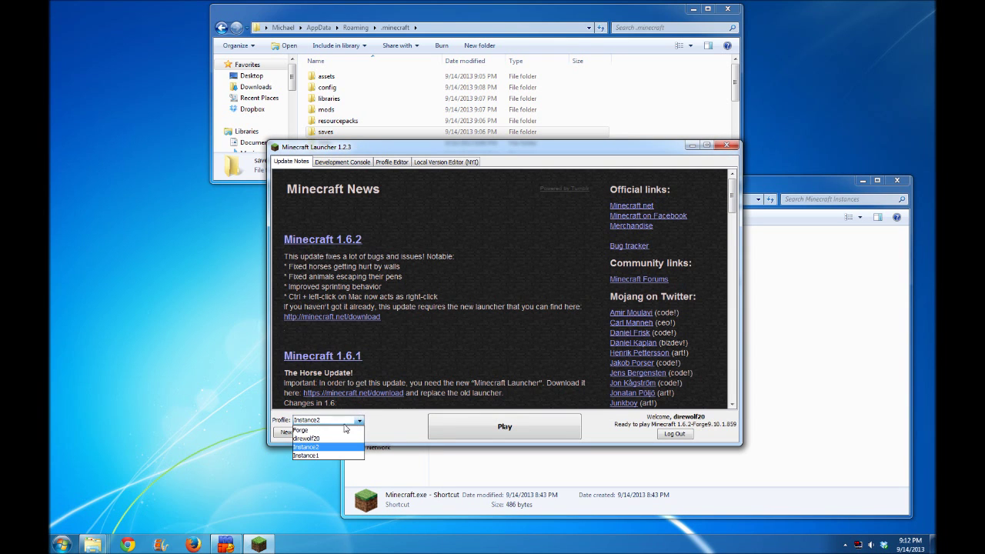
click(320, 456)
click(478, 435)
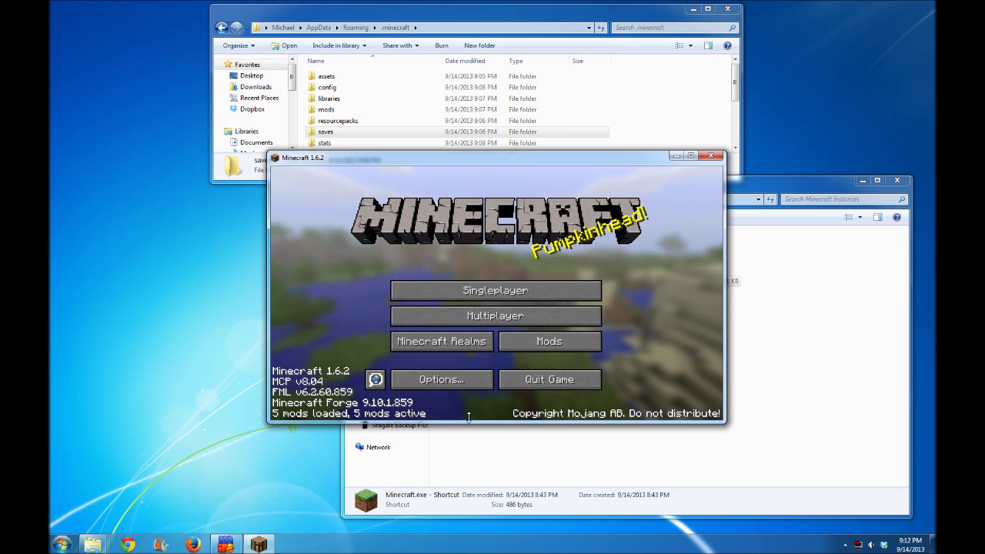
Check the mod list for ComputerCraft 1.56 among 5 active mods, then quit the game.
click(537, 344)
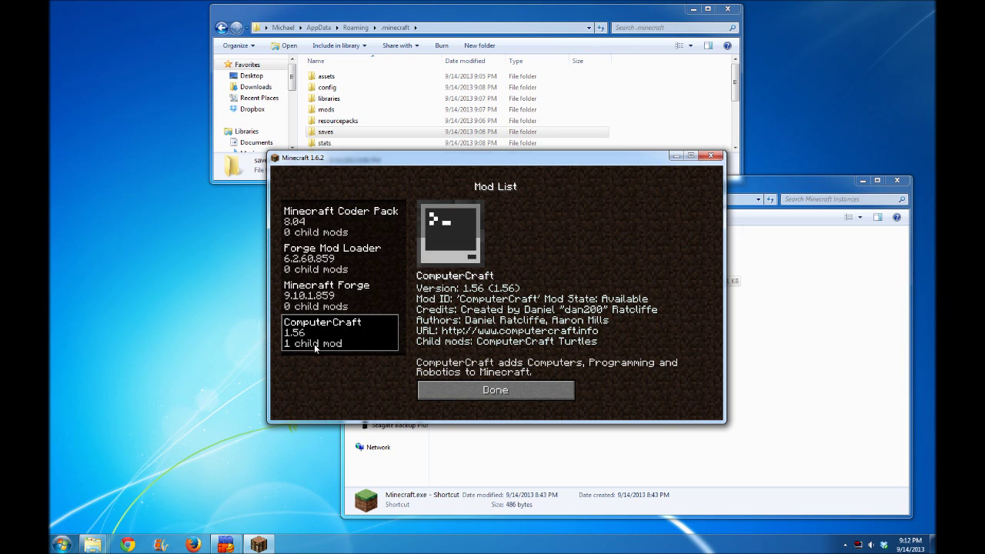
click(495, 389)
click(551, 382)
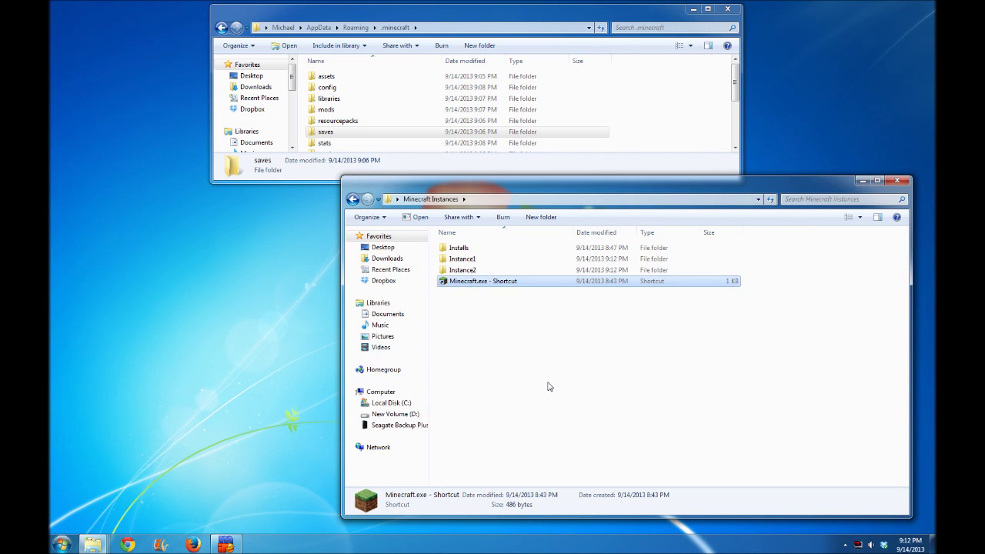
Copy the appeng and BiblioCraft mod files from Installs\mods.
double_click(477, 247)
double_click(457, 271)
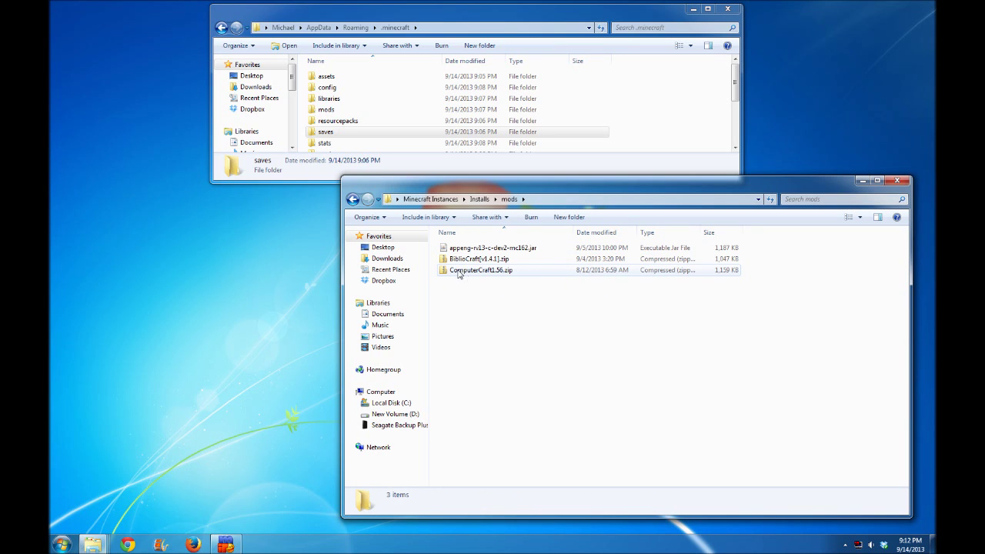
click(492, 260)
right_click(492, 261)
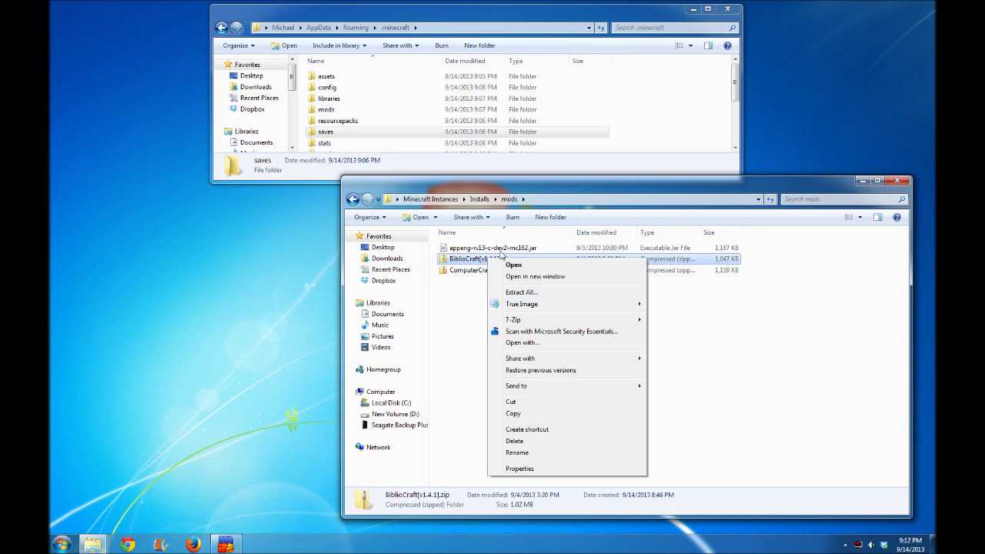
ctrl+click(477, 249)
right_click(475, 250)
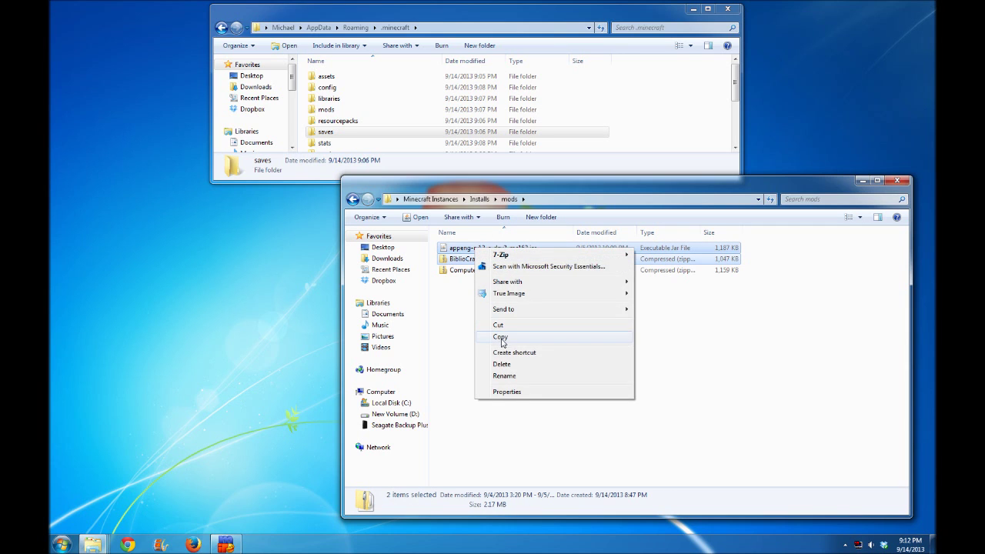
click(498, 336)
Paste both mod files into Instance2's empty mods folder.
click(478, 199)
click(450, 199)
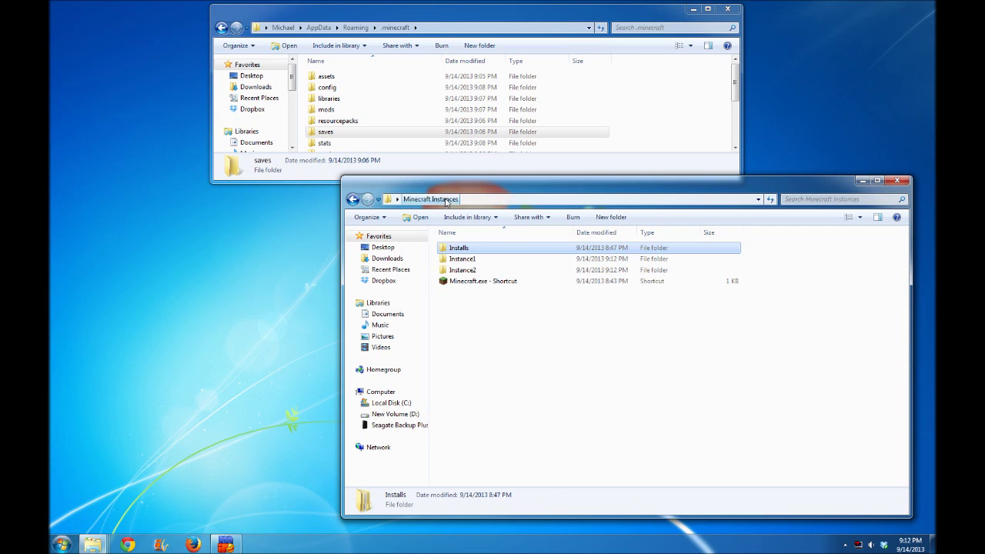
double_click(476, 270)
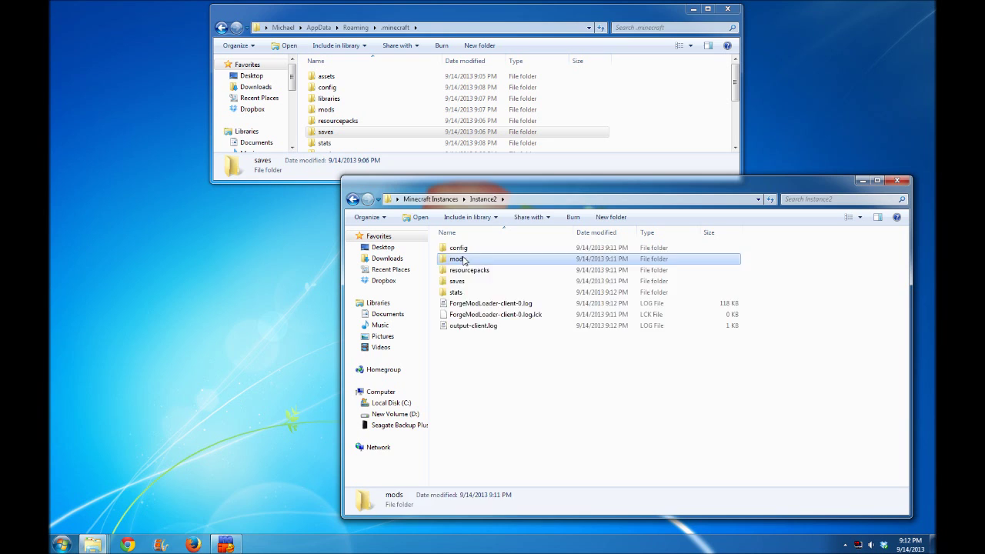
double_click(457, 258)
right_click(487, 280)
click(508, 353)
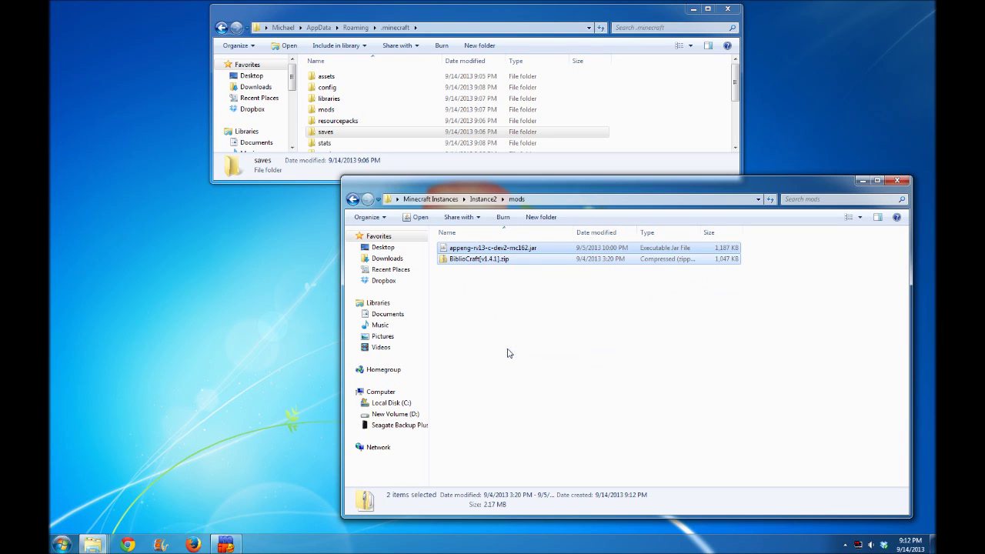
Start the Minecraft launcher from its shortcut and open the profile list.
click(434, 199)
double_click(473, 281)
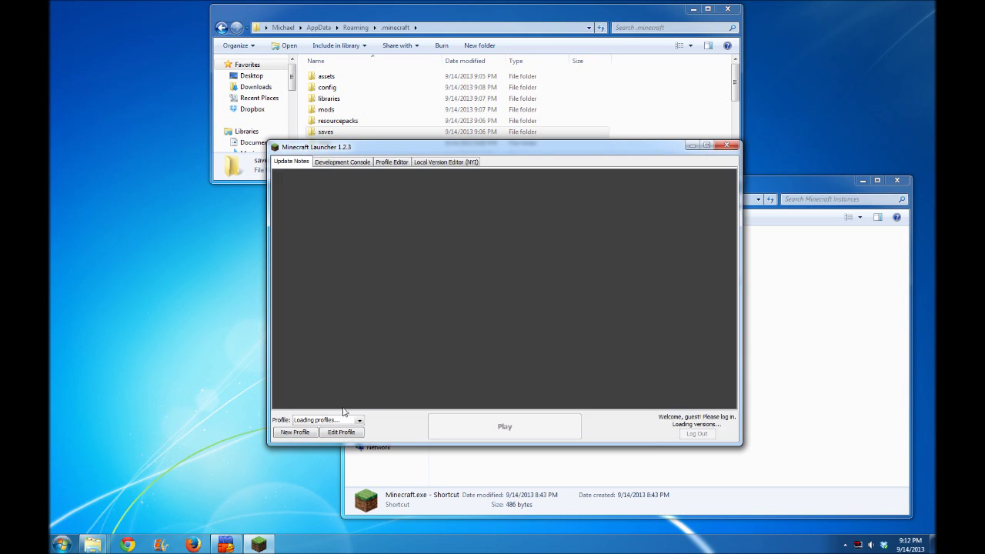
click(357, 422)
Launch the game on the Instance2 profile and open its mod list.
click(338, 444)
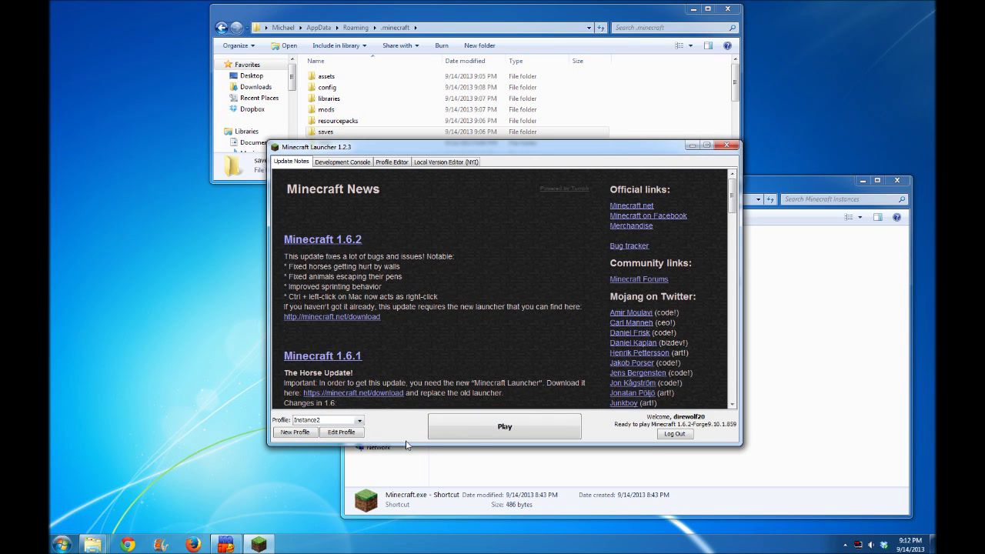
click(499, 426)
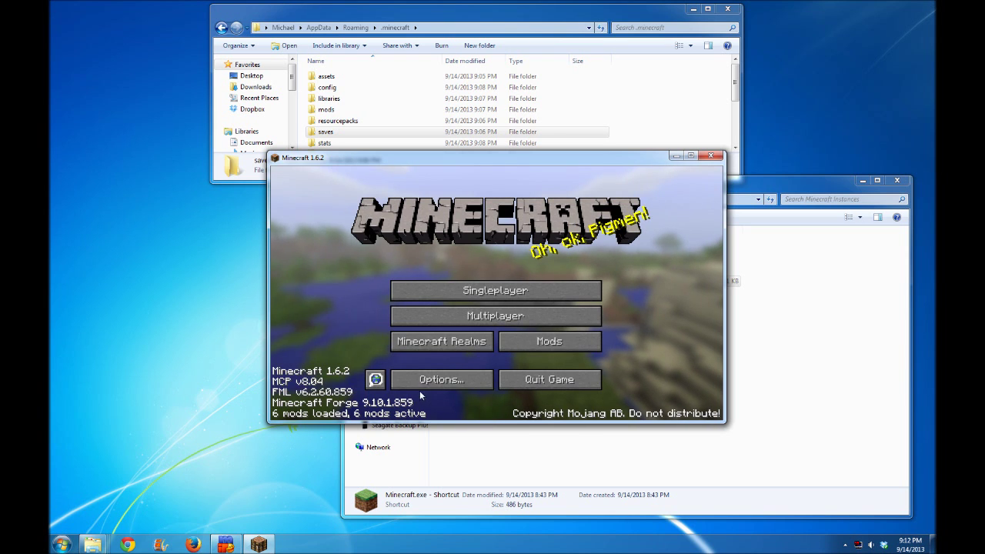
click(539, 343)
Scroll the mod list to confirm Applied Energistics, BiblioCraft and Forge 9.10.1.859, then quit.
drag(414, 266, 414, 331)
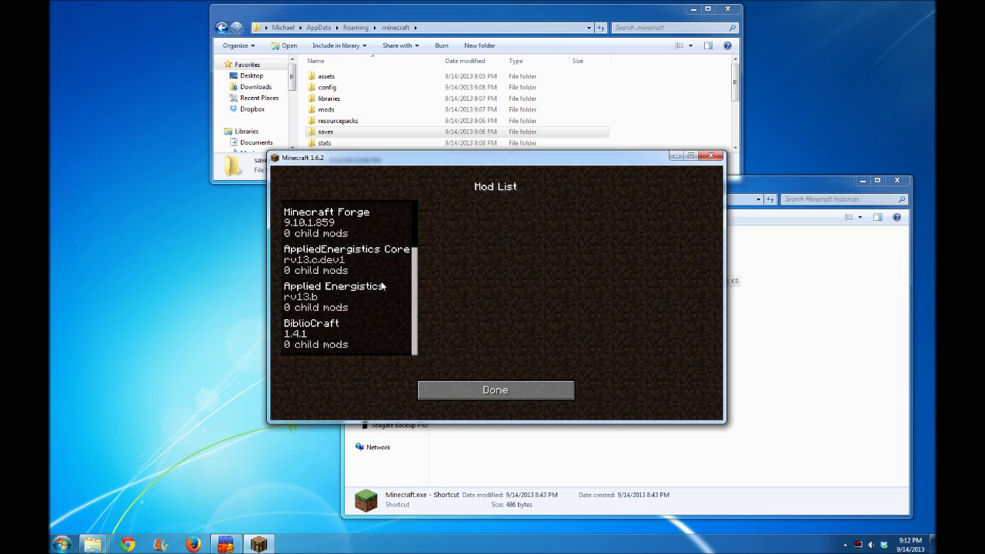
drag(416, 305, 419, 253)
mouse_move(414, 301)
mouse_down()
mouse_move(414, 352)
mouse_move(416, 289)
mouse_up()
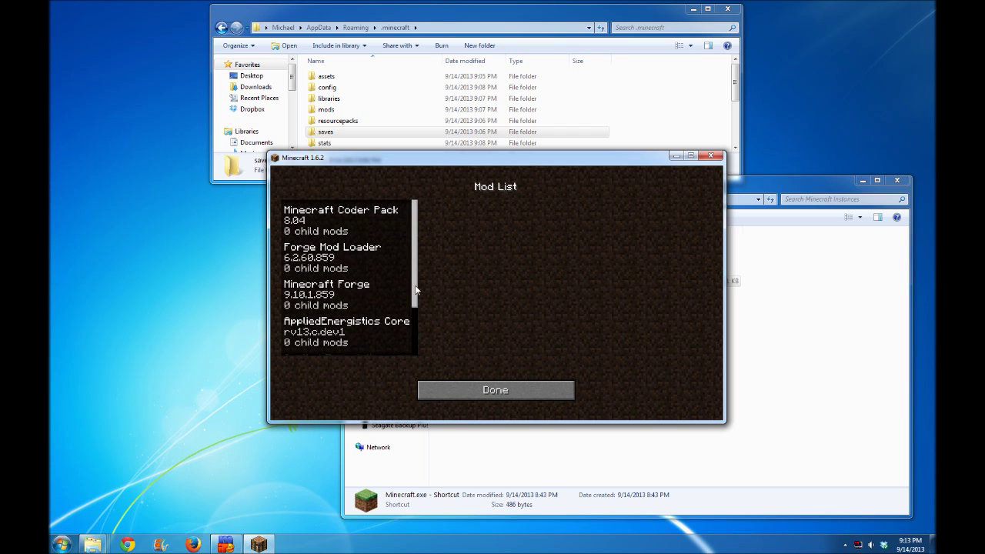
click(331, 301)
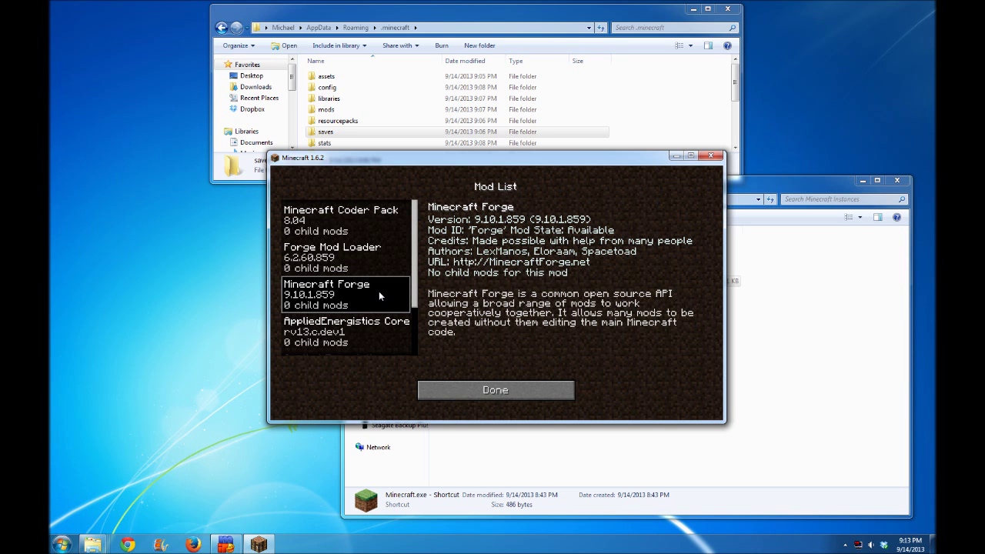
click(496, 390)
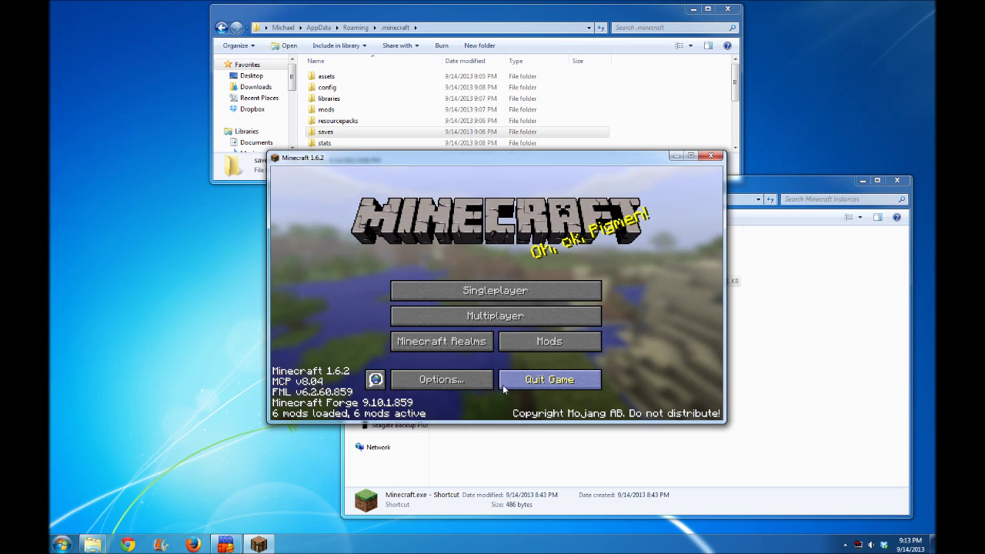
click(536, 379)
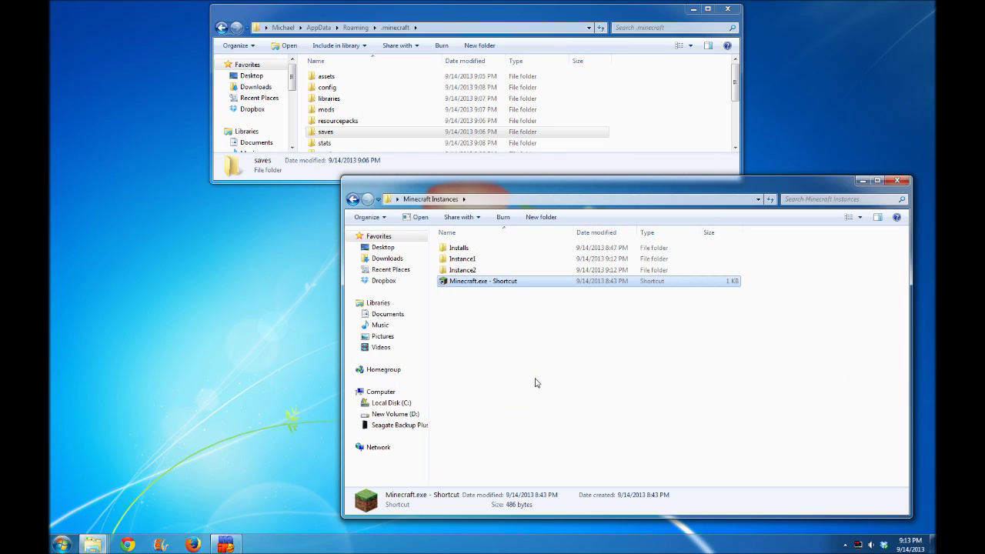
Install the Forge 1.6.2-9.10.1.870 client from Installs\ForgeInstalls, then reopen the launcher.
double_click(459, 248)
double_click(473, 262)
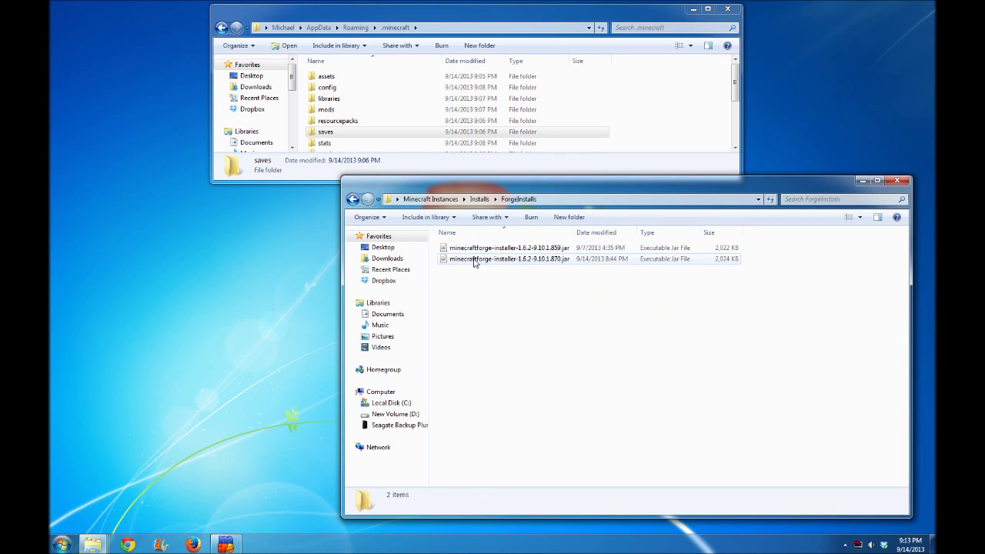
click(570, 250)
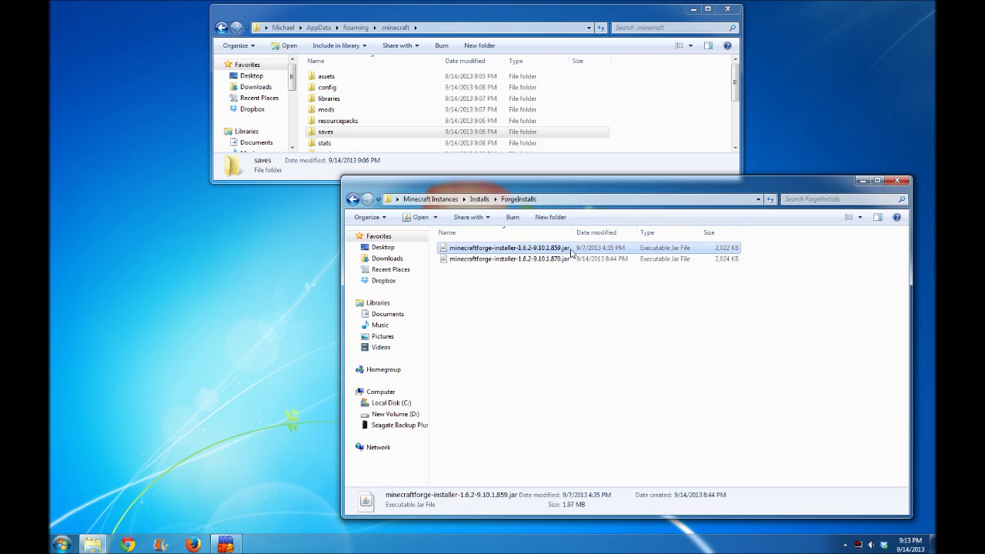
click(514, 261)
double_click(514, 262)
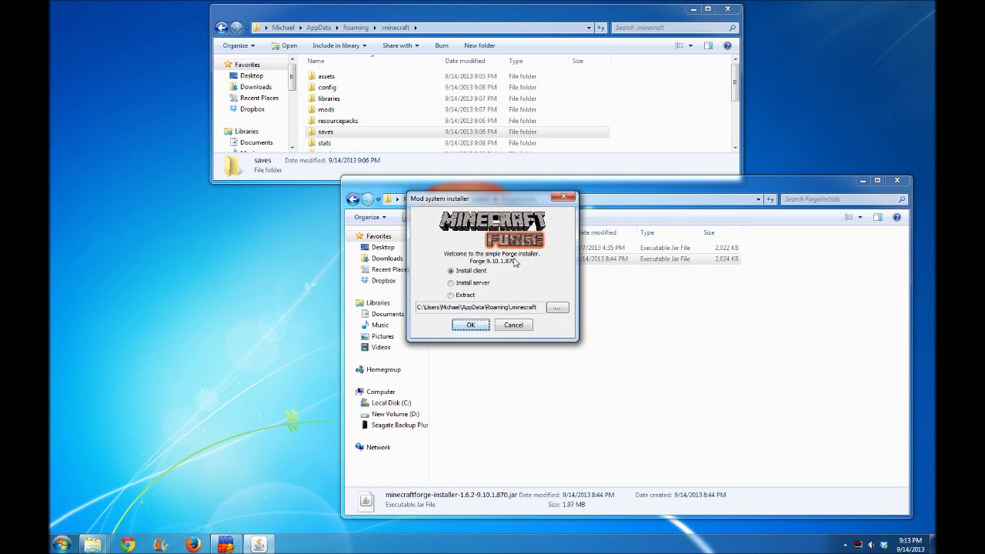
click(468, 326)
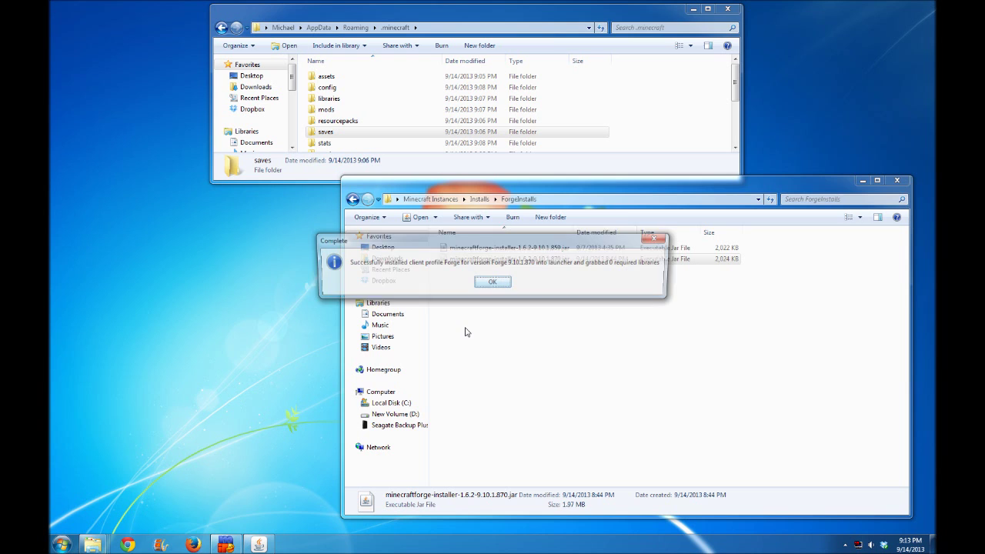
click(492, 285)
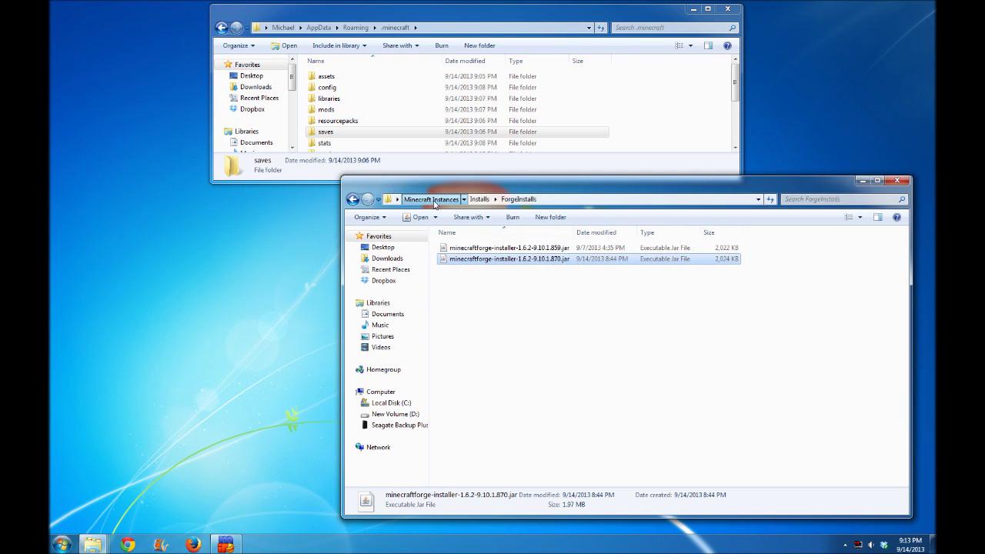
click(430, 198)
double_click(504, 285)
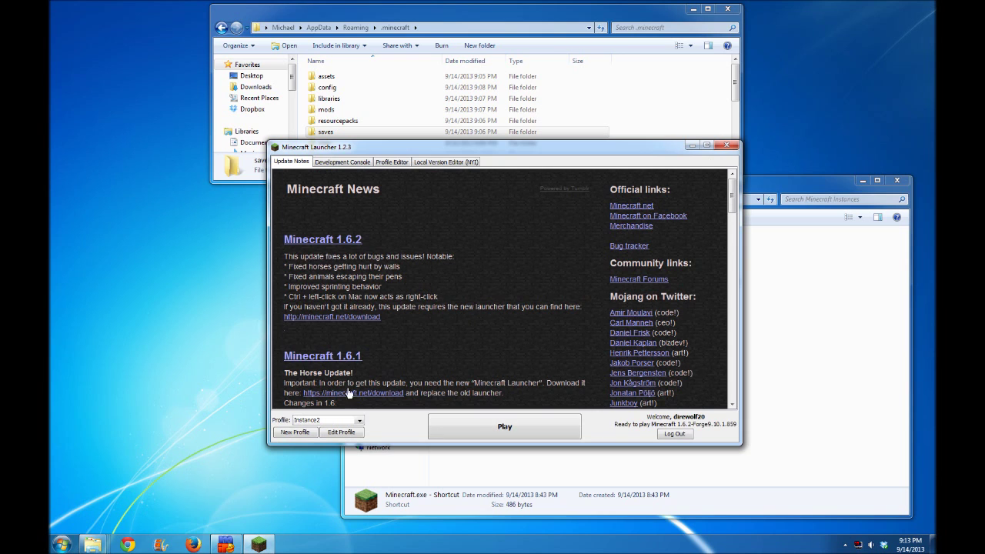
Select Instance1, set its version to release 1.6.2-Forge9.10.1.870, and save the profile.
click(358, 421)
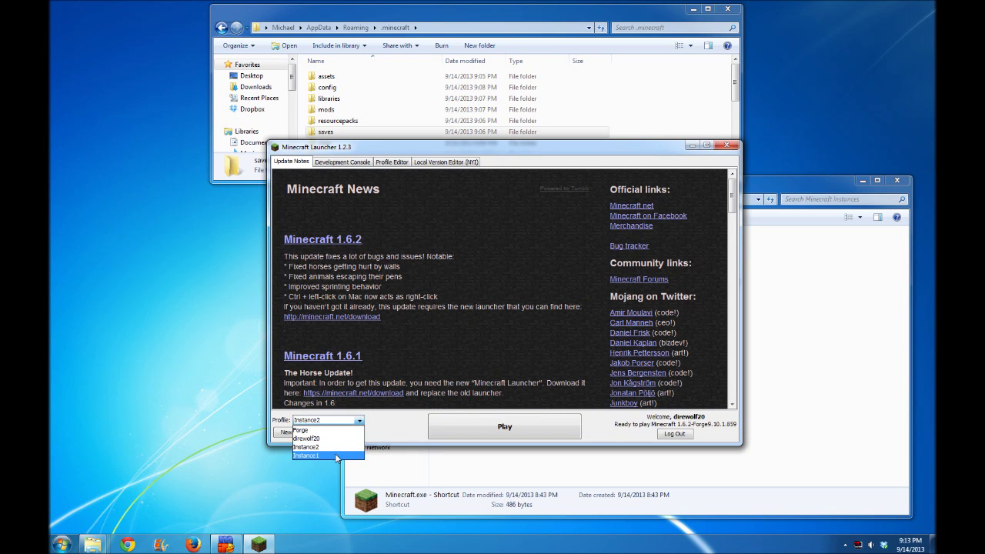
click(337, 455)
click(349, 434)
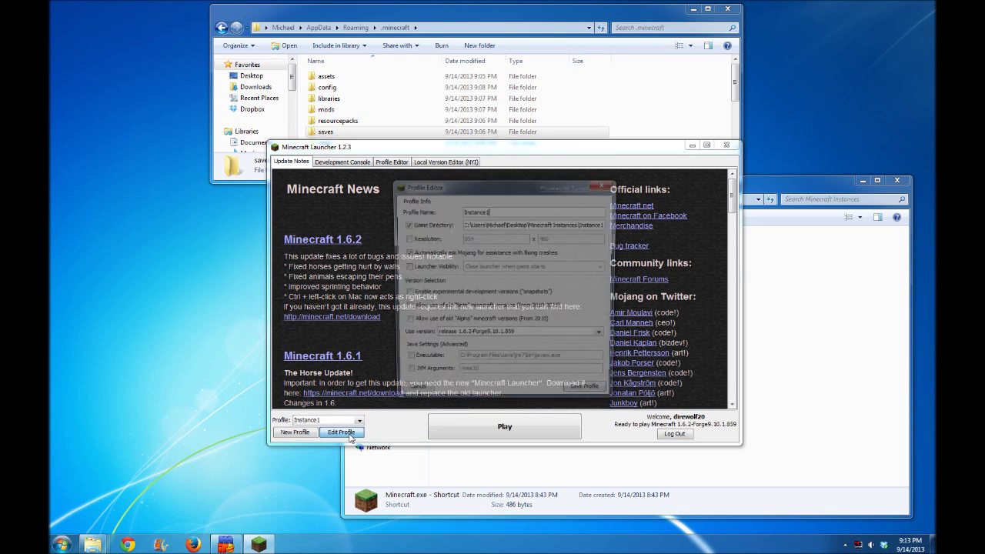
click(605, 338)
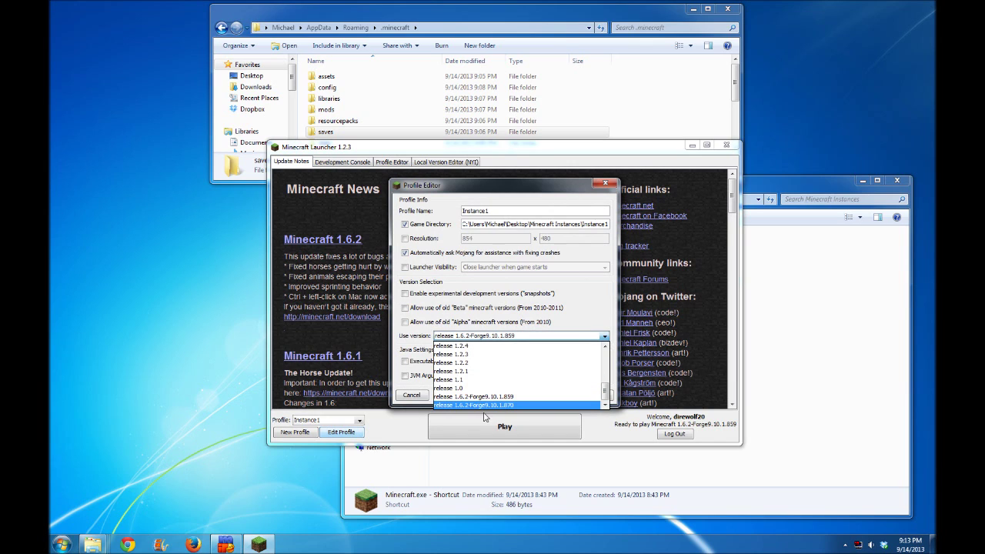
click(497, 405)
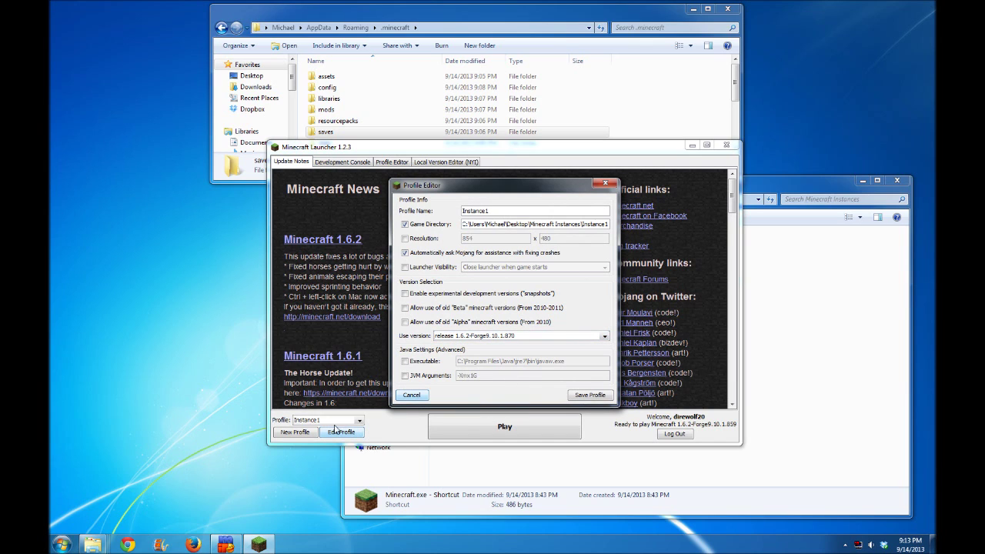
click(601, 338)
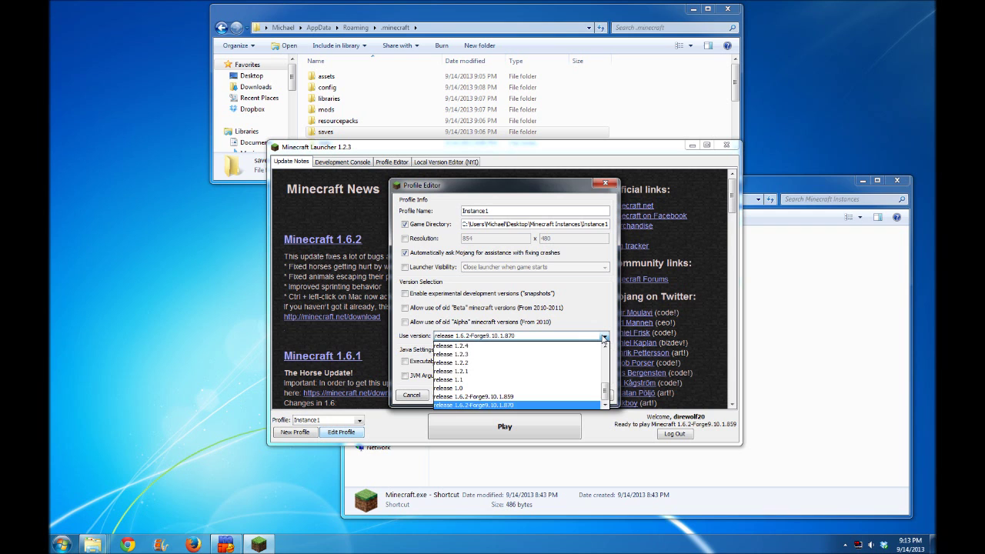
click(507, 407)
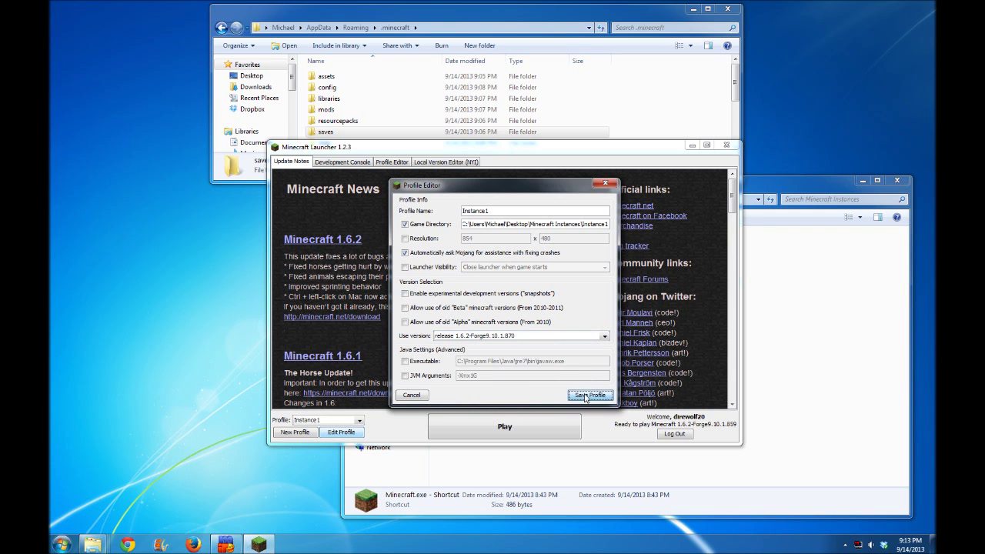
click(586, 395)
Play Instance1, reaching the title menu with Forge 9.10.1.870 and 5 mods active.
click(488, 433)
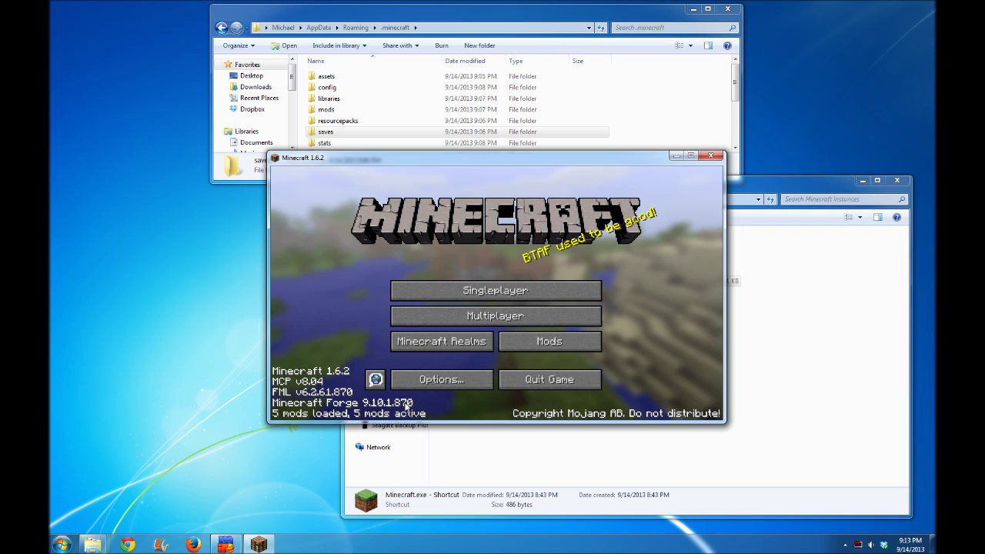
Quit the game, relaunch the launcher, and select the Instance2 profile.
click(558, 381)
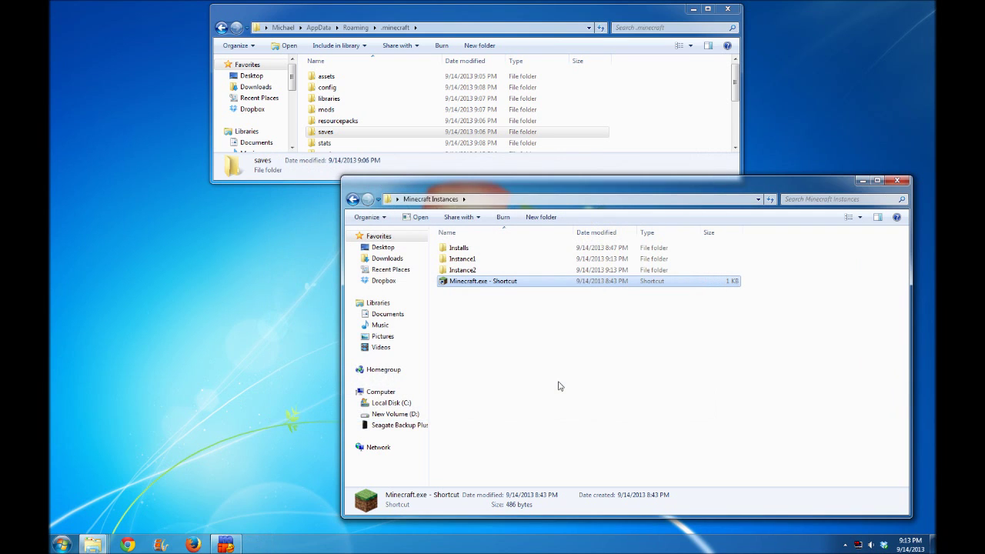
double_click(497, 283)
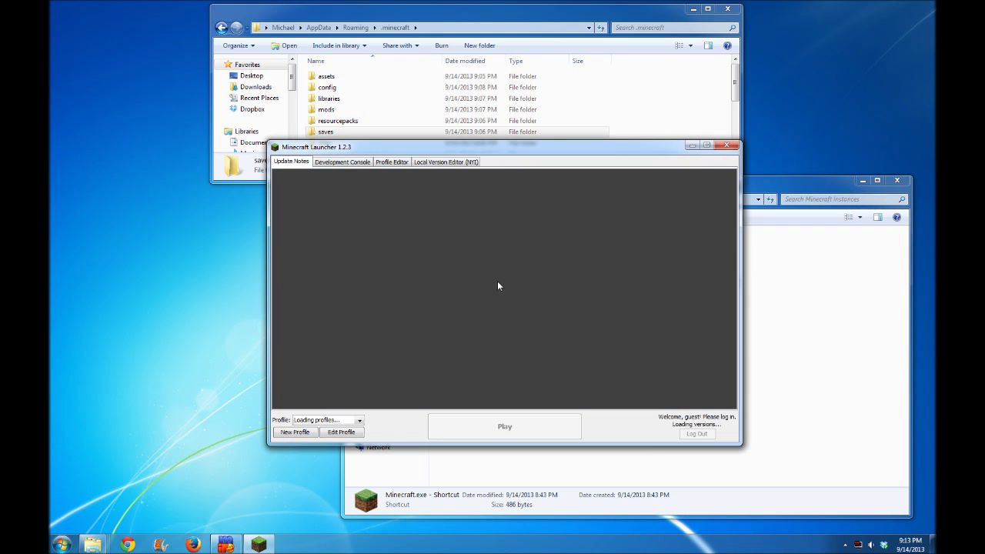
click(351, 420)
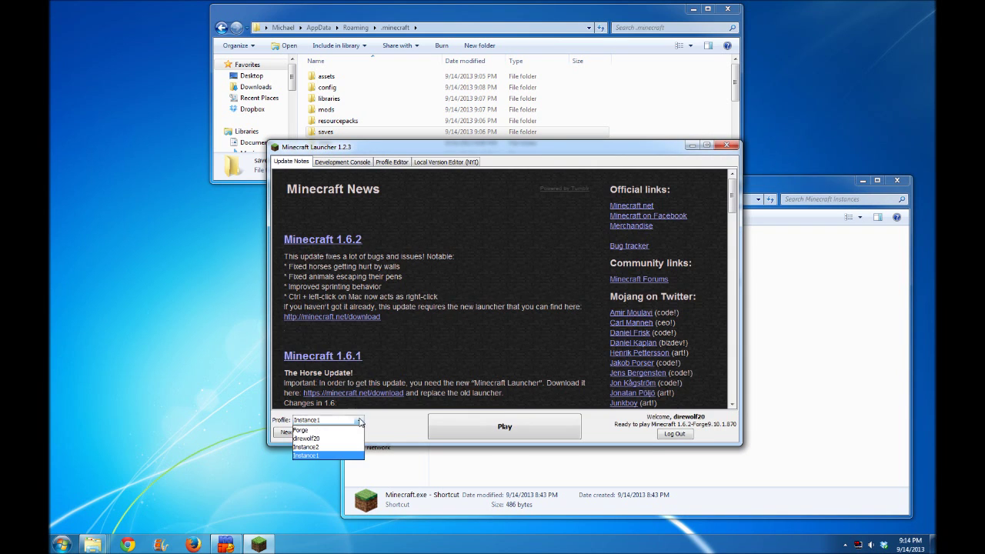
click(332, 443)
Save the Instance2 profile with Forge 9.10.1.859 and start the game.
click(341, 432)
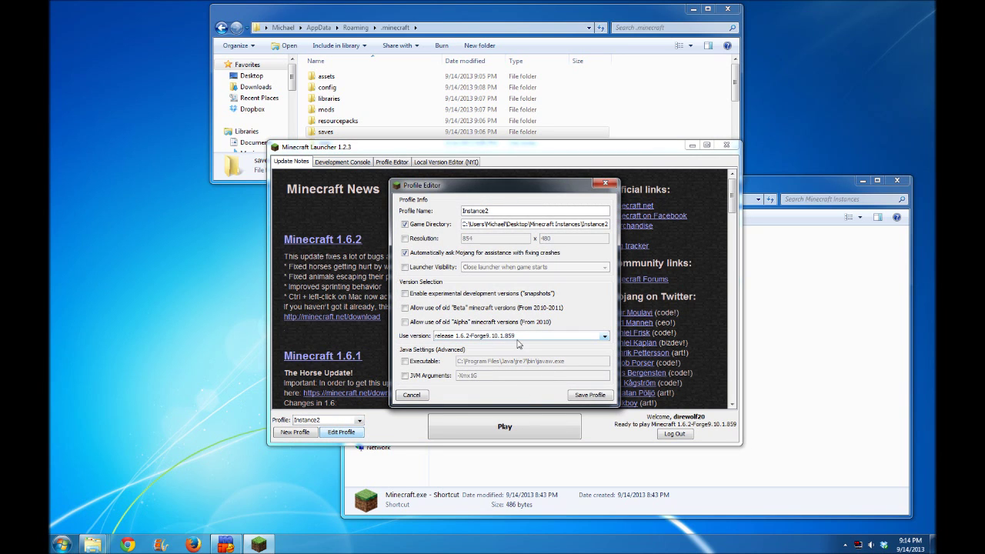
click(590, 396)
click(500, 425)
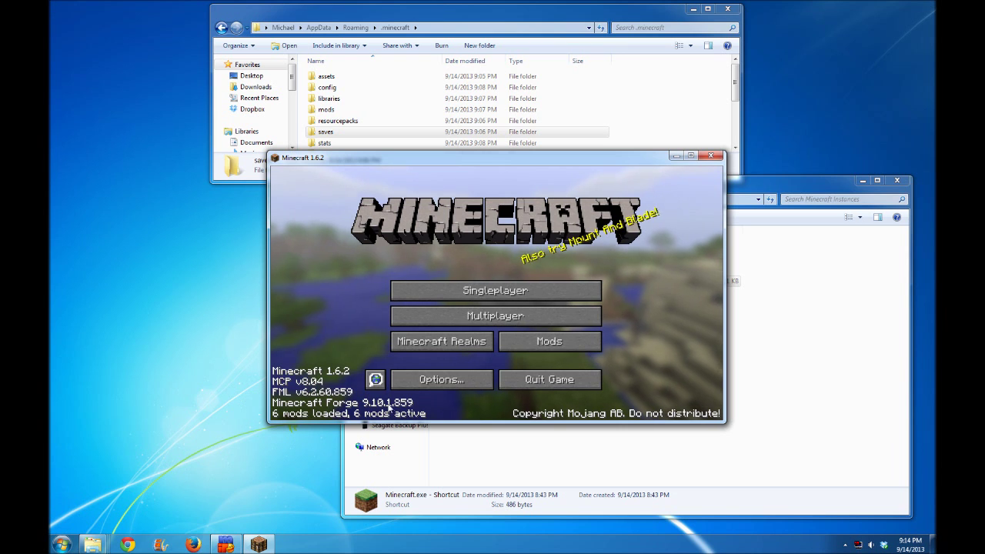
Browse several mods' details, including AppliedEnergistics Core rv13.c.dev1, then quit Minecraft.
click(557, 340)
drag(414, 300, 419, 350)
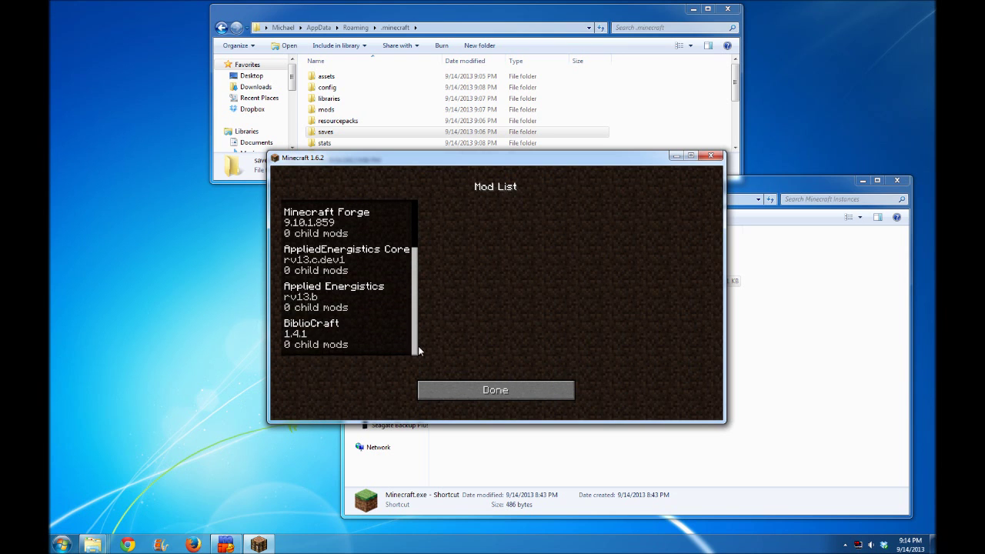
click(343, 338)
click(347, 296)
click(346, 259)
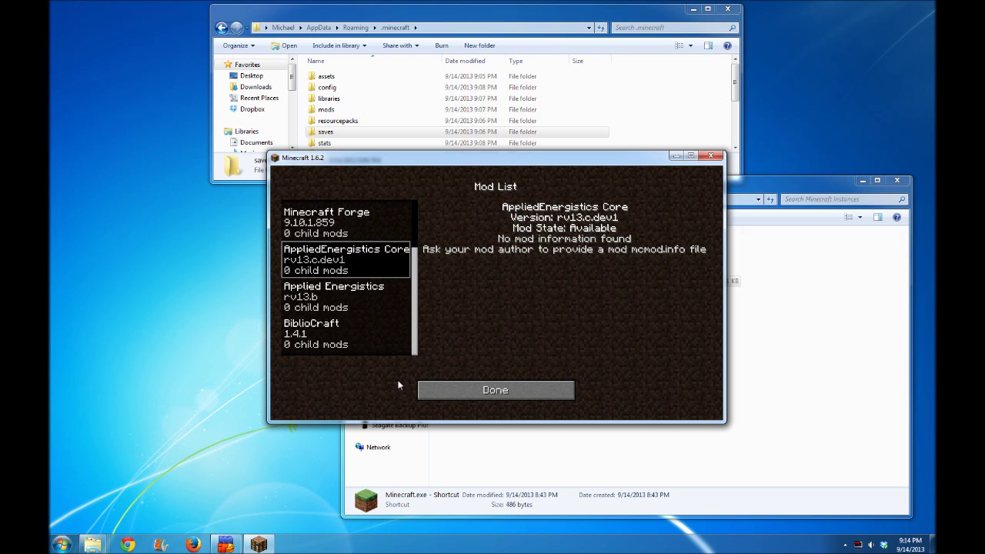
click(496, 390)
click(543, 379)
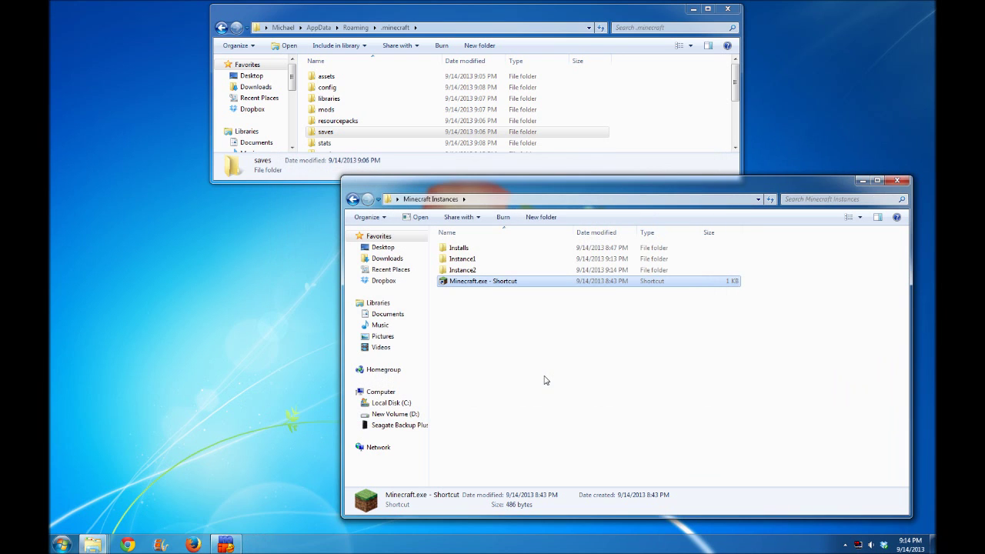
Relaunch the launcher, switch between Instance1 and Instance2 profiles, and open the Instance1 folder.
double_click(483, 282)
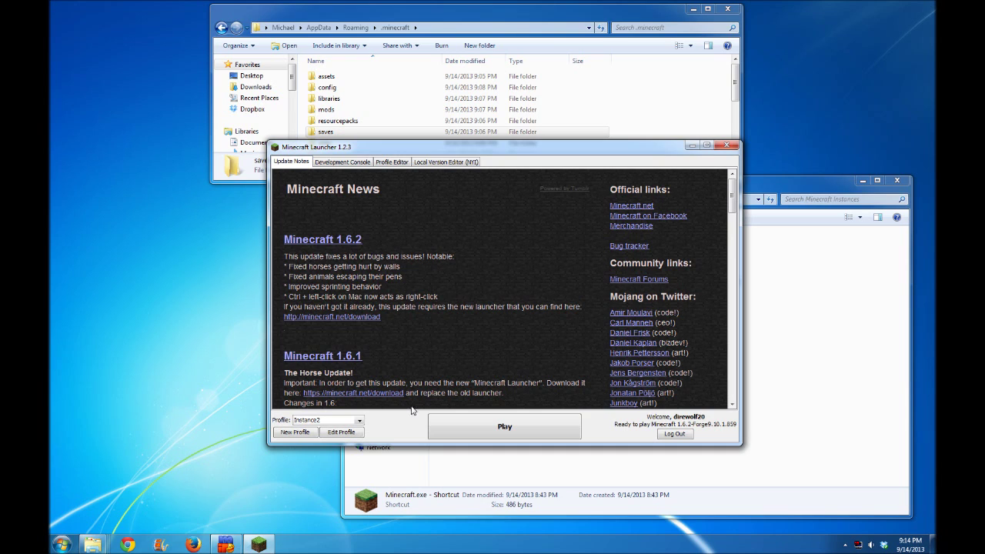
click(360, 420)
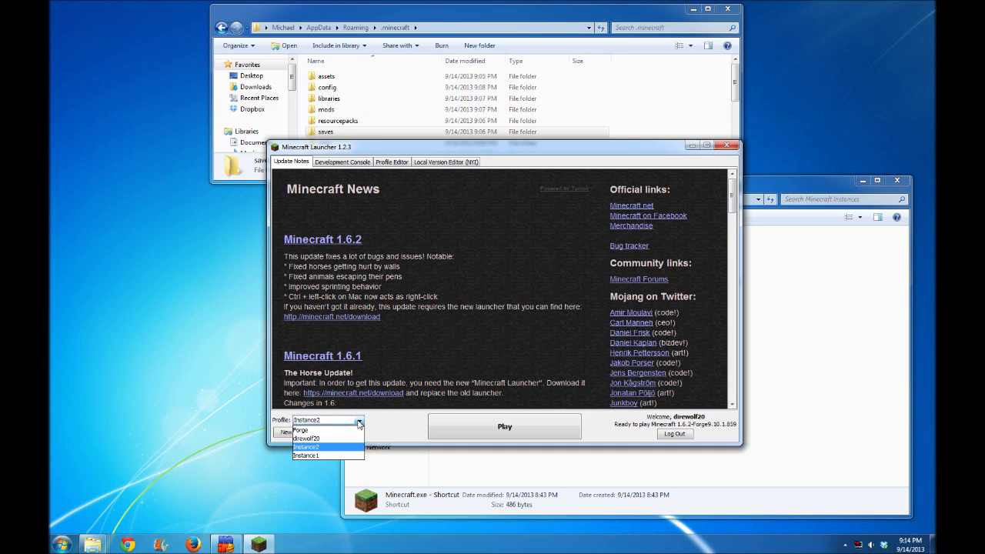
click(321, 456)
click(360, 421)
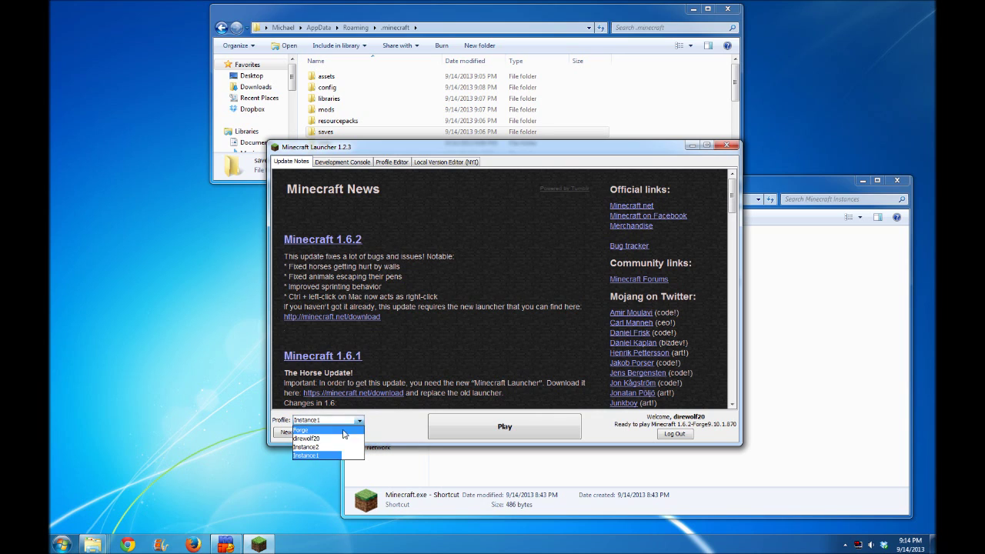
click(311, 447)
click(437, 452)
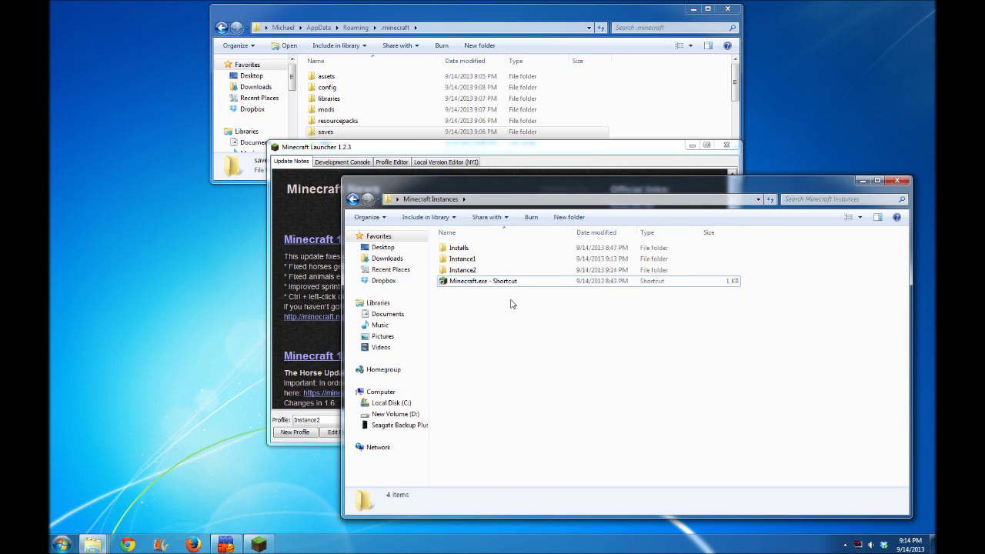
double_click(483, 259)
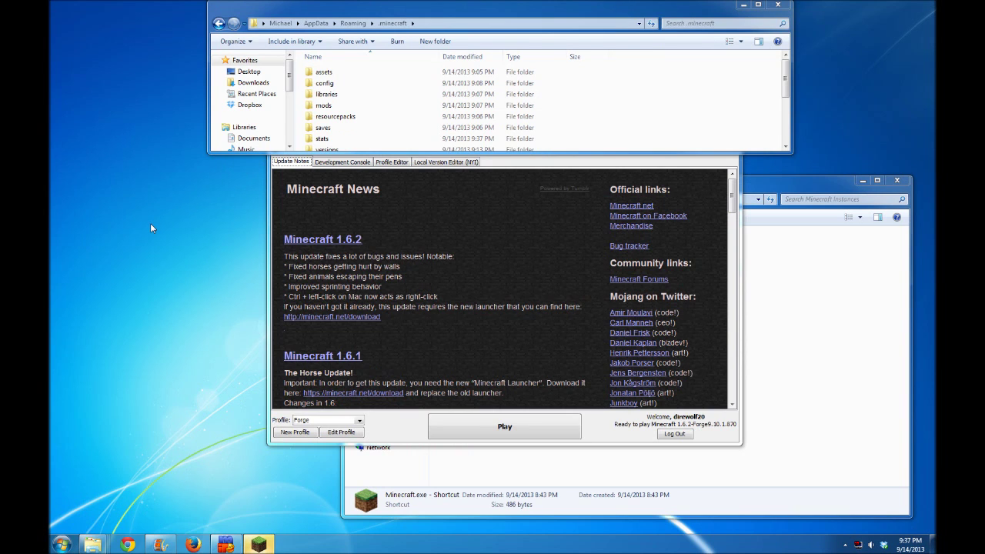
Keep the Forge profile selected and open the Profile Editor table of all profiles.
click(806, 303)
click(618, 167)
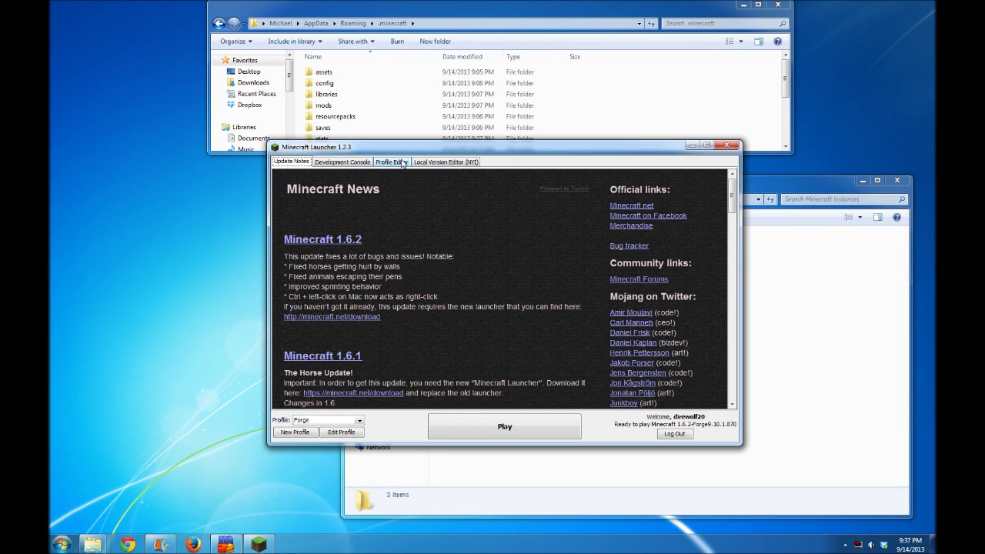
click(359, 421)
click(360, 425)
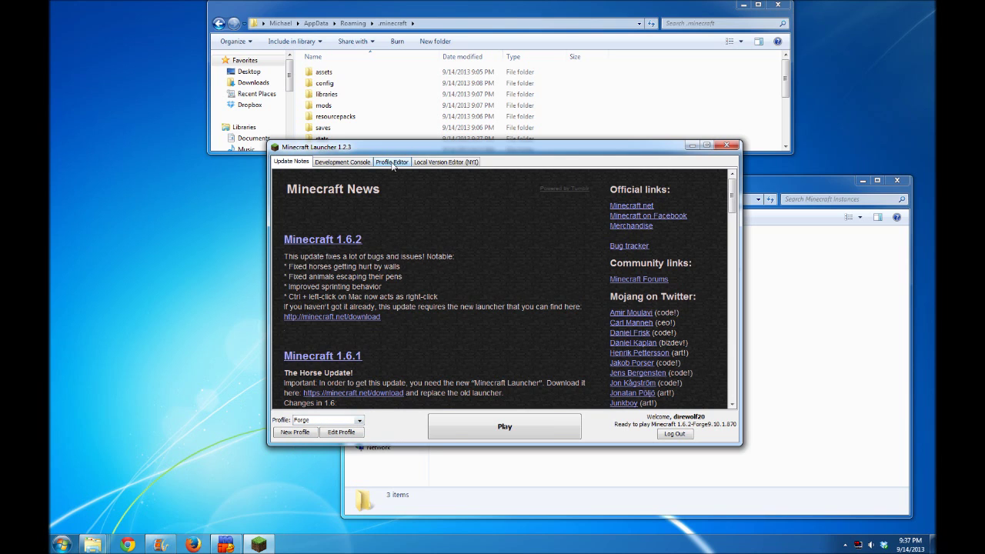
click(393, 163)
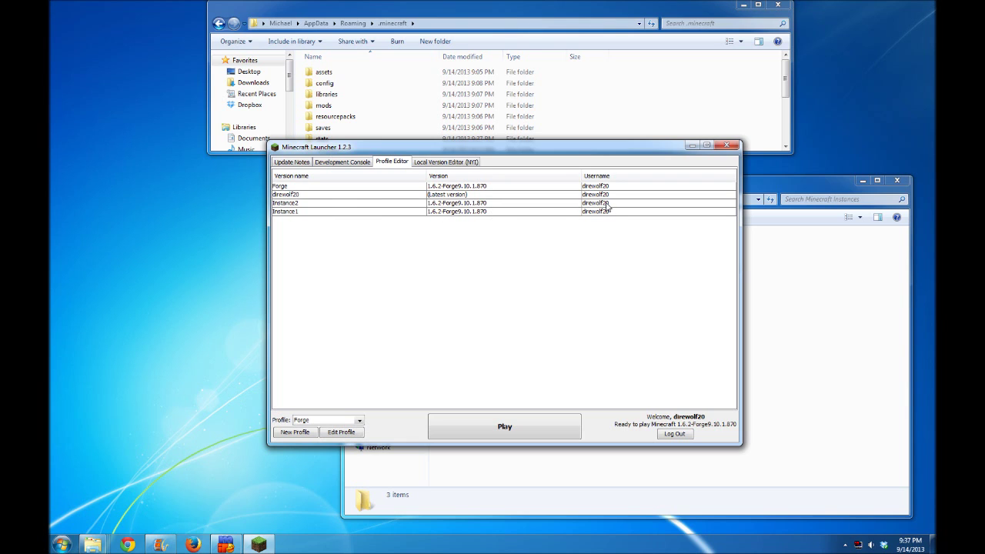
Delete the Instance1 profile and confirm, leaving Forge, direwolf20 and Instance2.
click(838, 189)
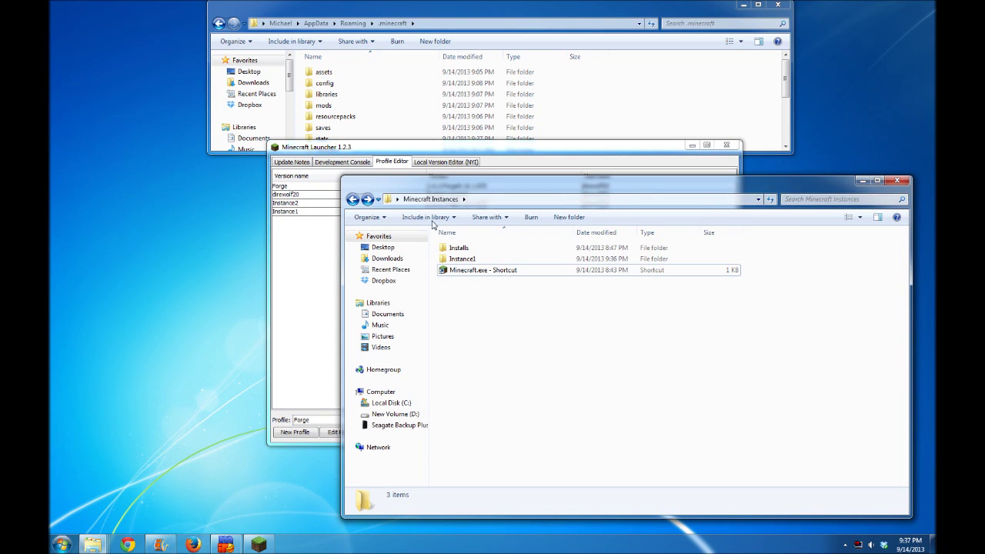
click(380, 154)
click(287, 212)
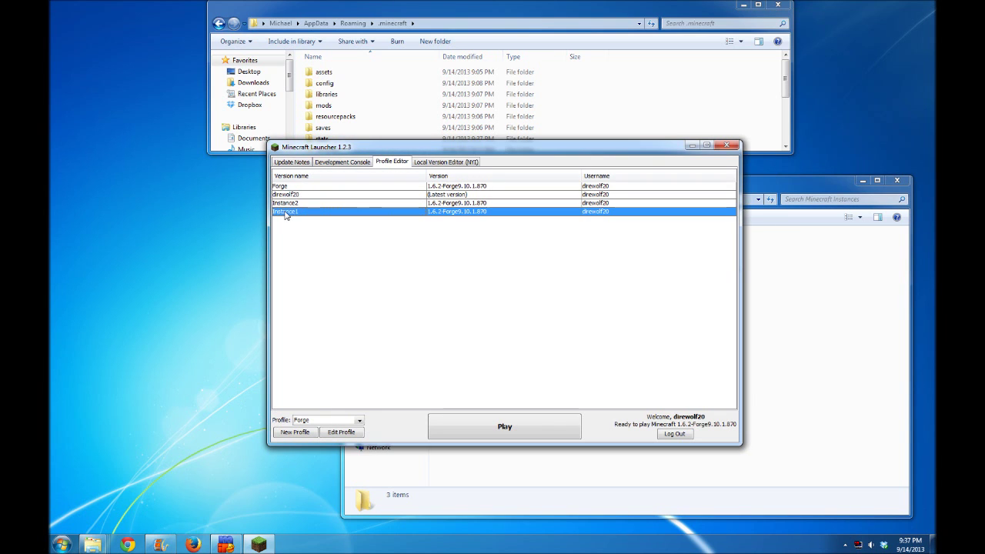
right_click(296, 215)
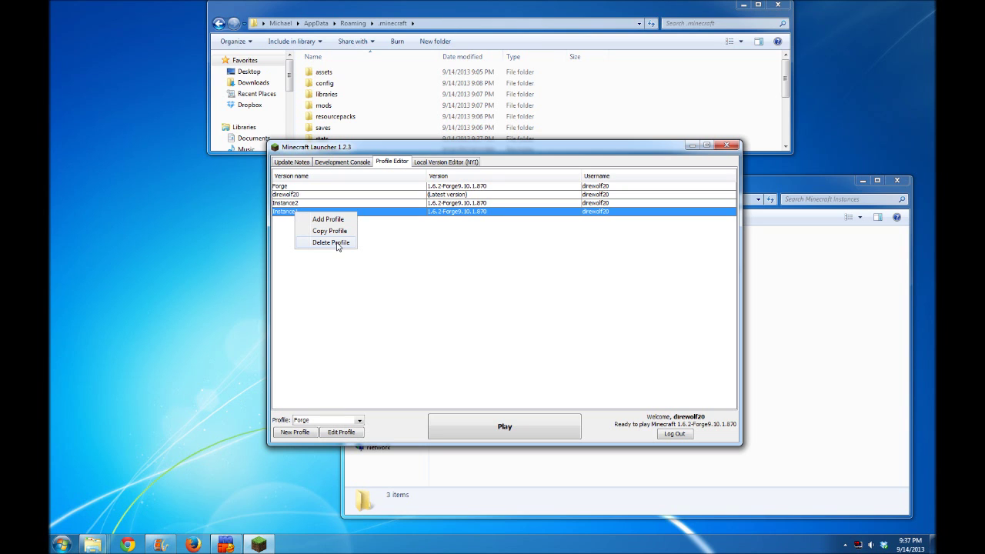
click(336, 243)
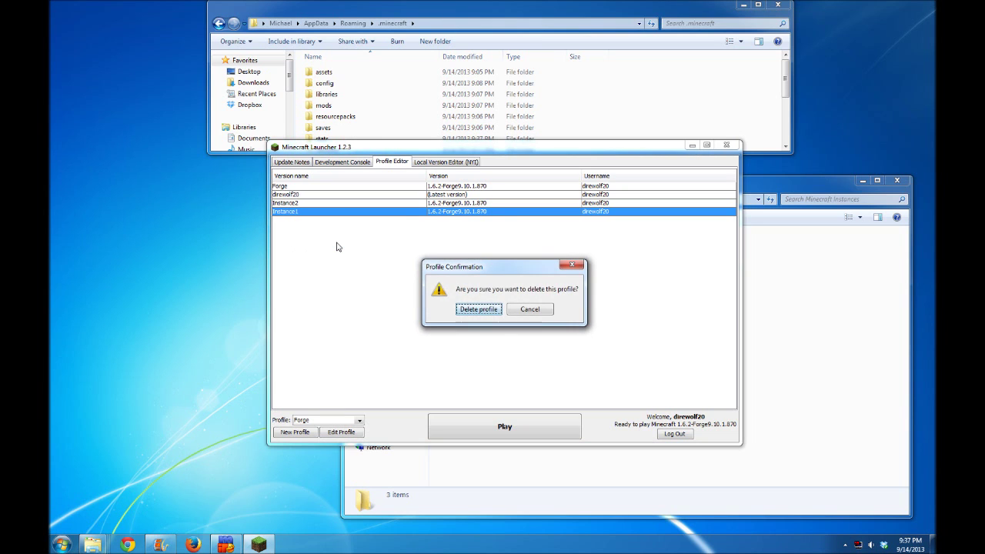
click(478, 309)
click(359, 421)
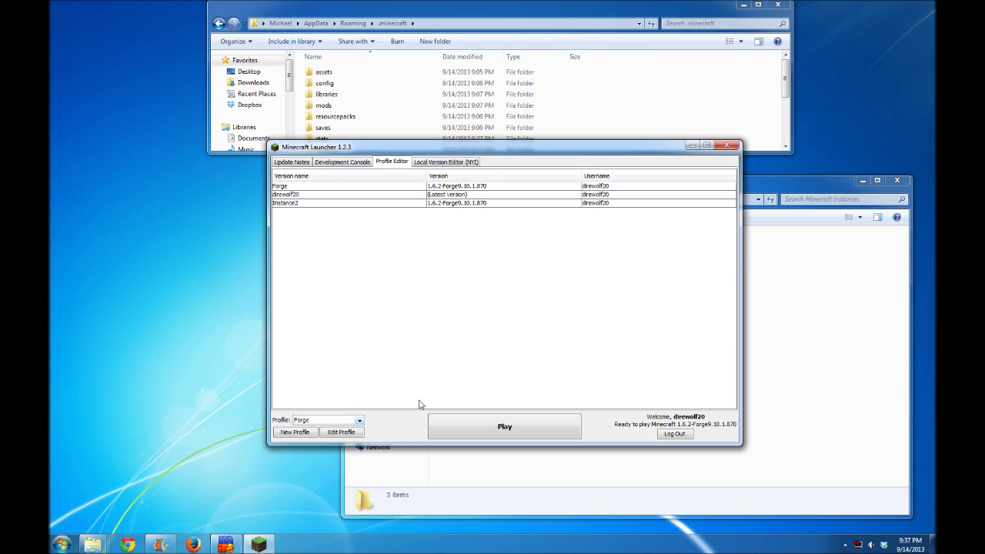
Send the Instance1 folder in Minecraft Instances to the Recycle Bin.
click(788, 309)
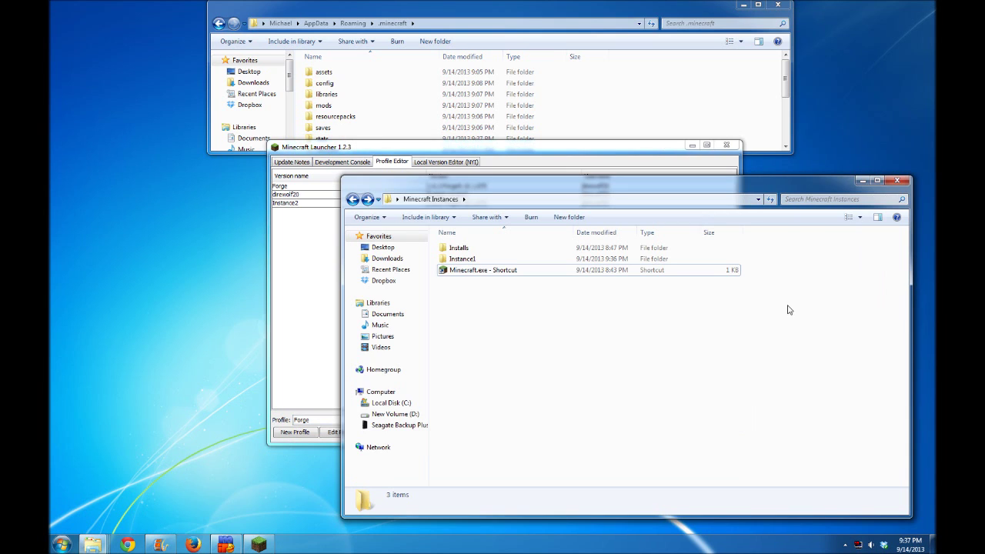
click(493, 261)
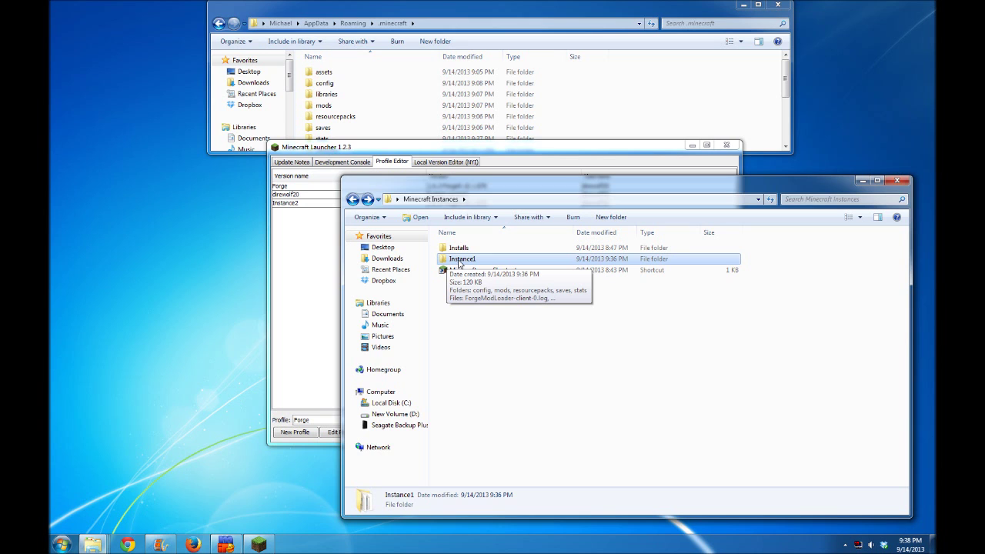
key(Delete)
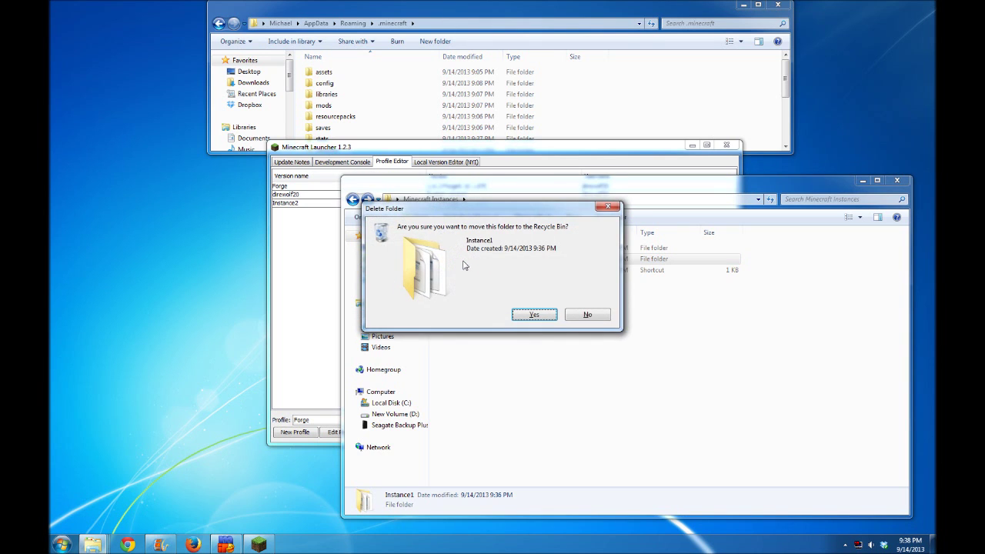
click(537, 314)
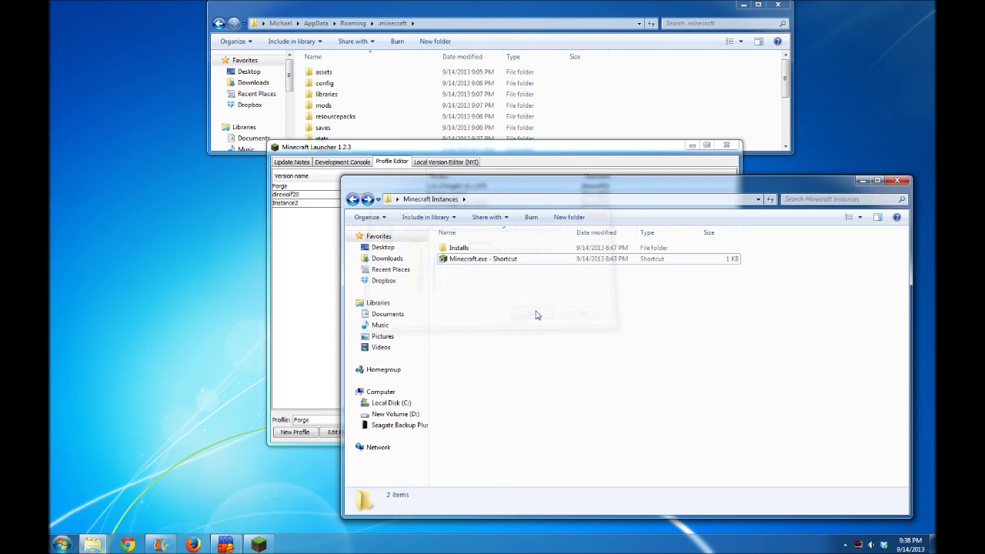
Delete the Instance2 profile in the launcher and confirm the deletion.
click(452, 151)
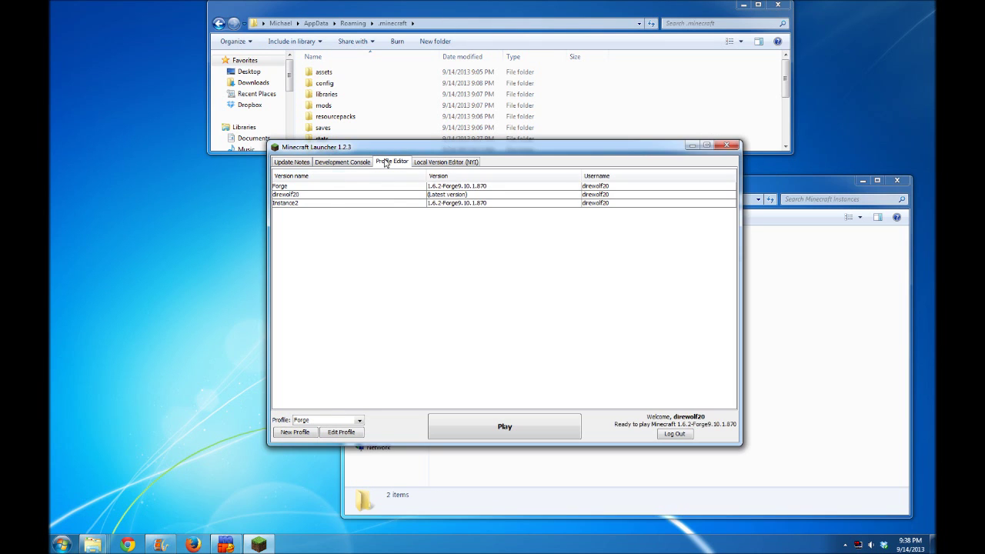
click(358, 421)
click(356, 420)
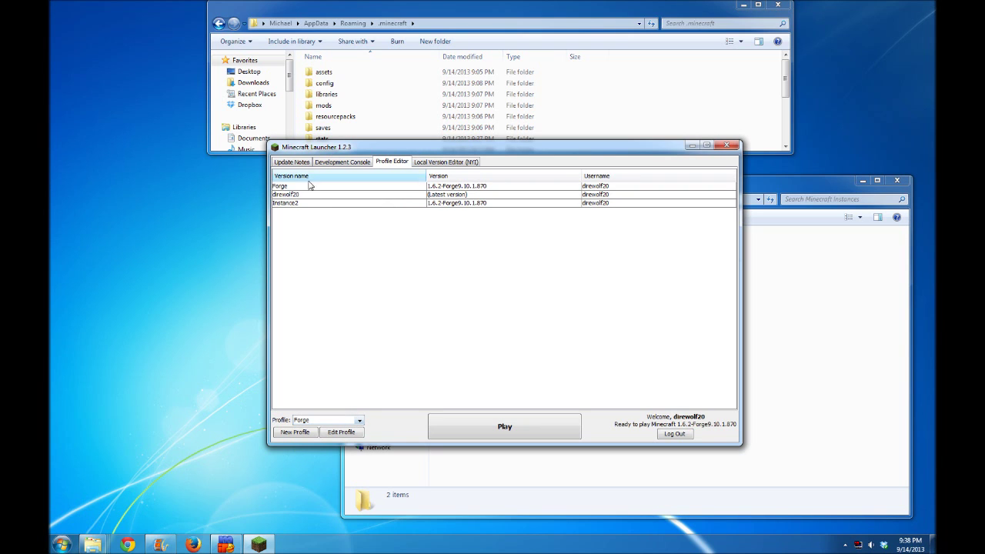
right_click(295, 205)
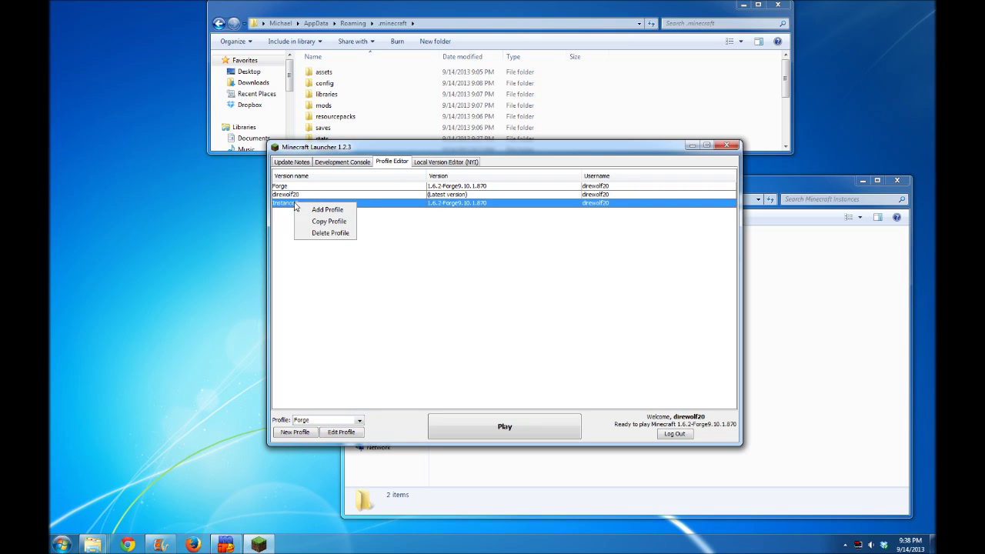
click(331, 235)
click(471, 307)
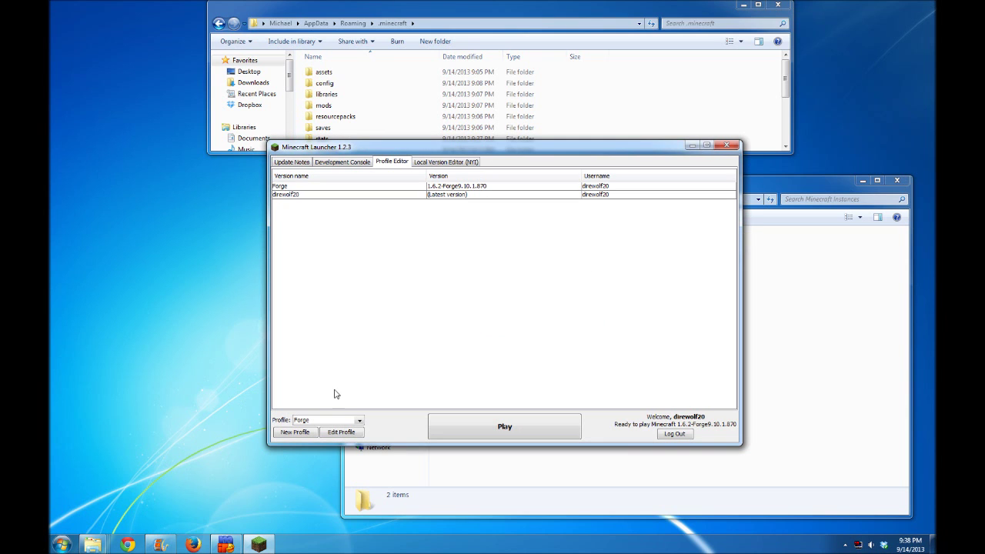
Check the remaining profiles and keep Forge selected.
click(352, 420)
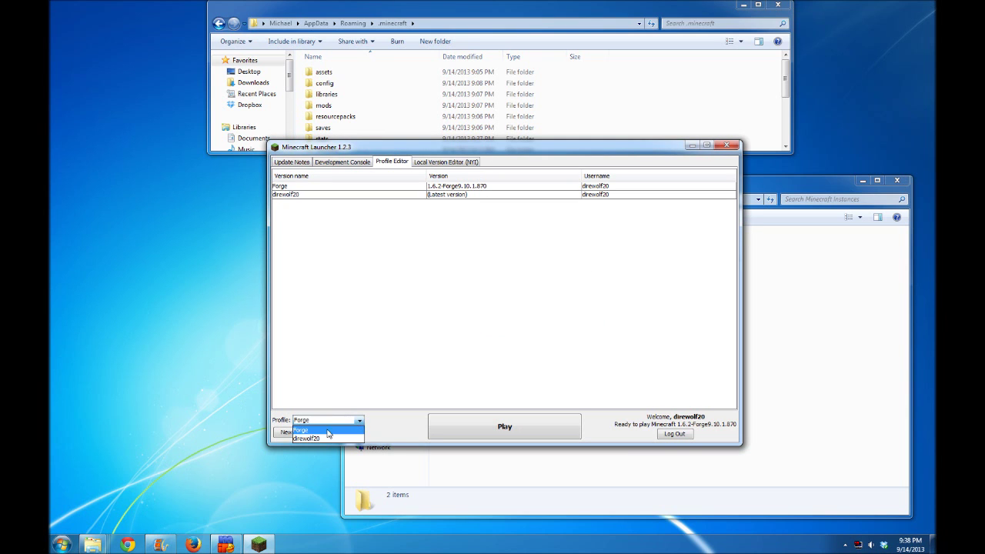
click(344, 428)
click(185, 323)
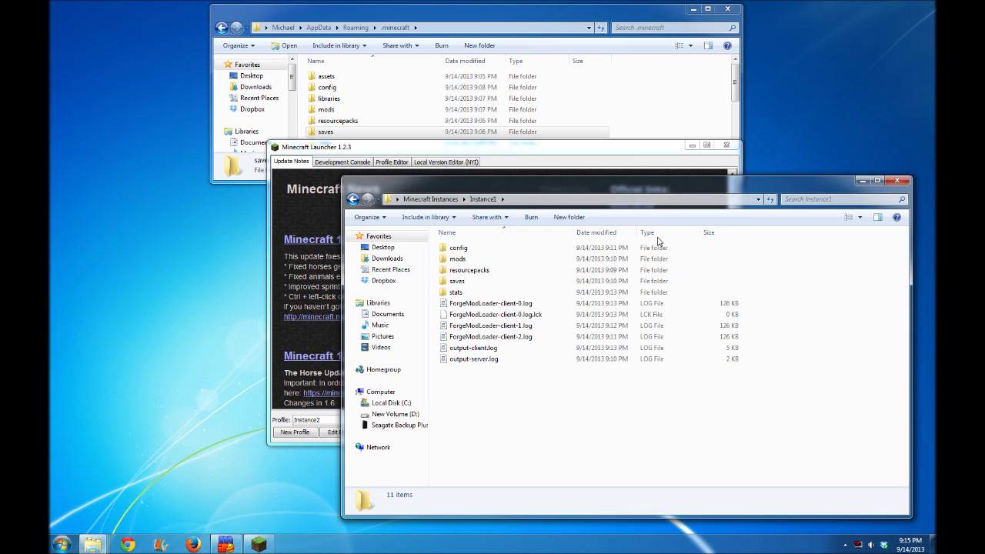
click(638, 171)
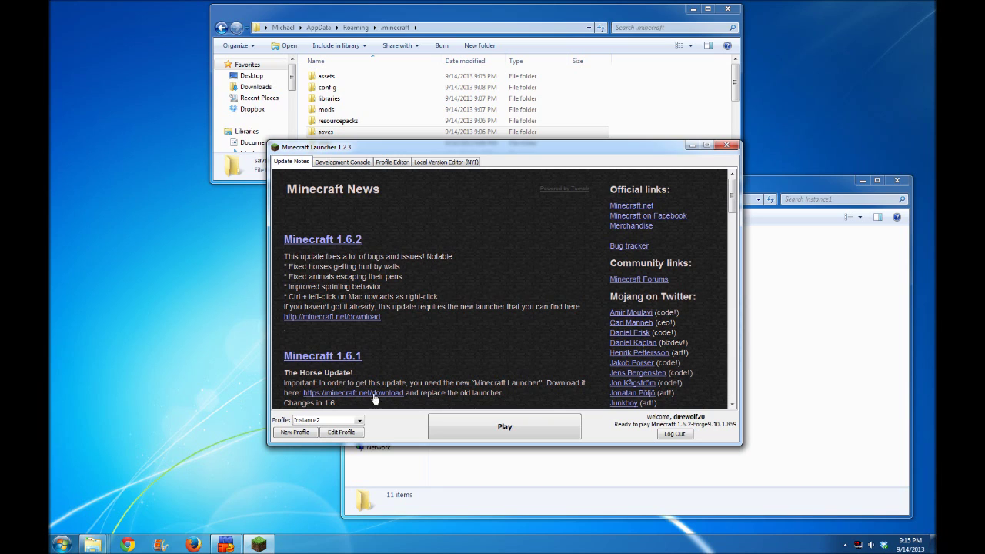
click(358, 420)
click(359, 422)
click(537, 484)
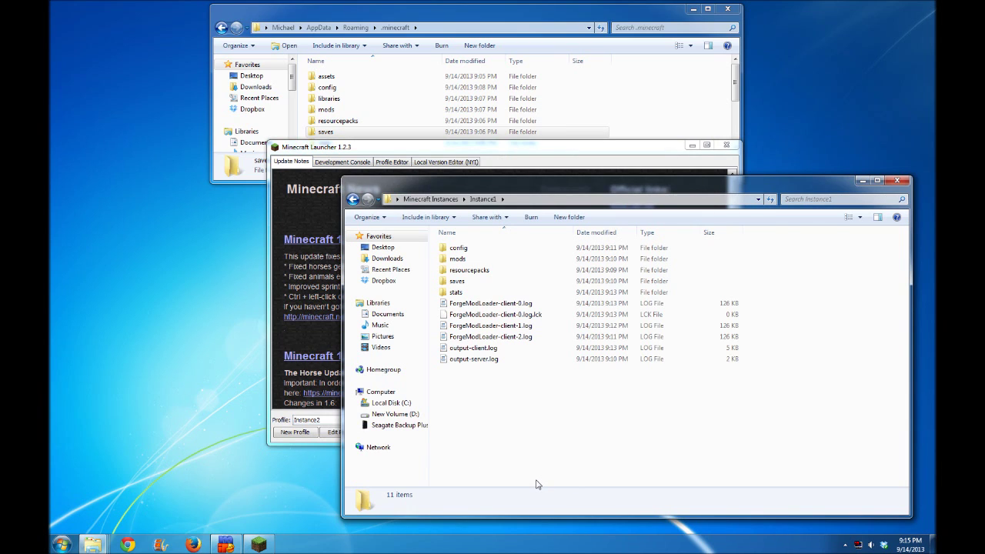